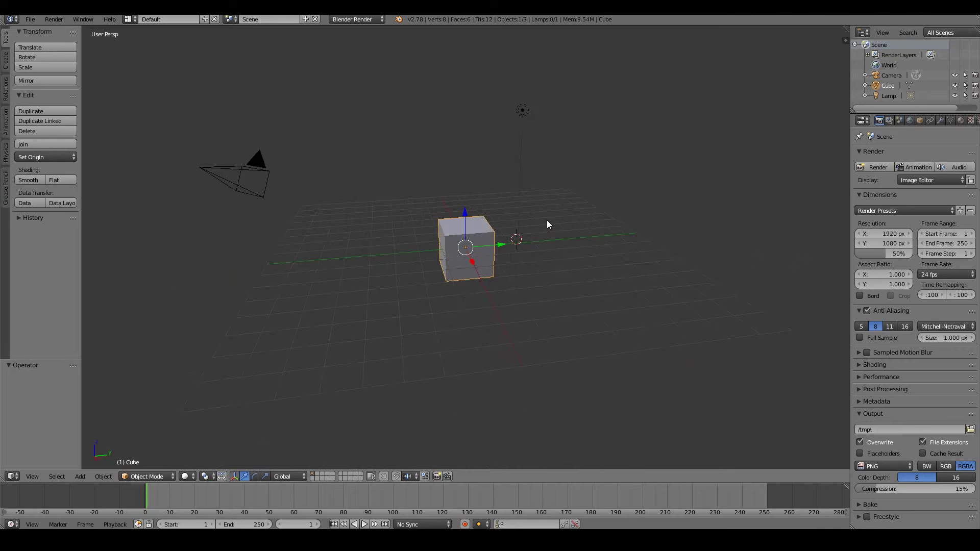
Select the default cube, camera and lamp and confirm deleting all of them.
key("a")
key("a")
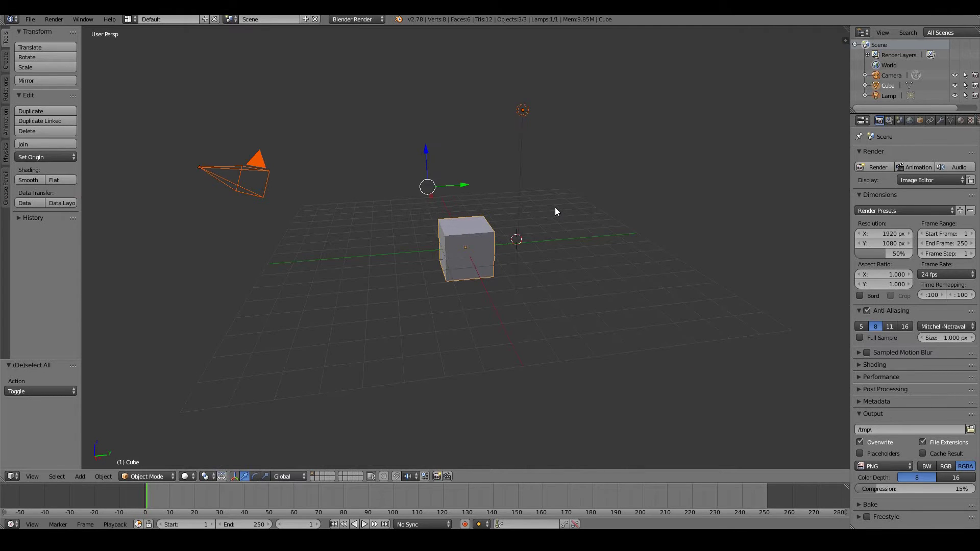
key("x")
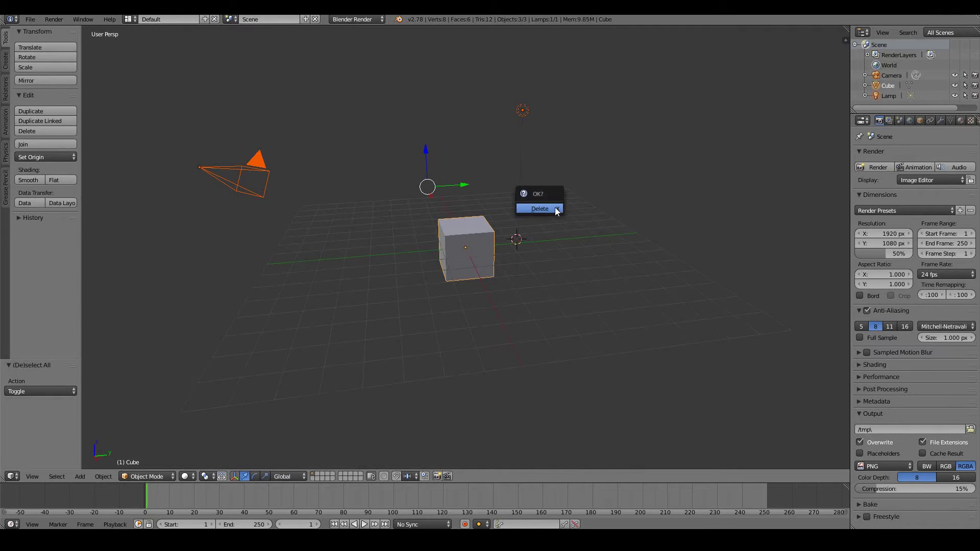
left_click(556, 210)
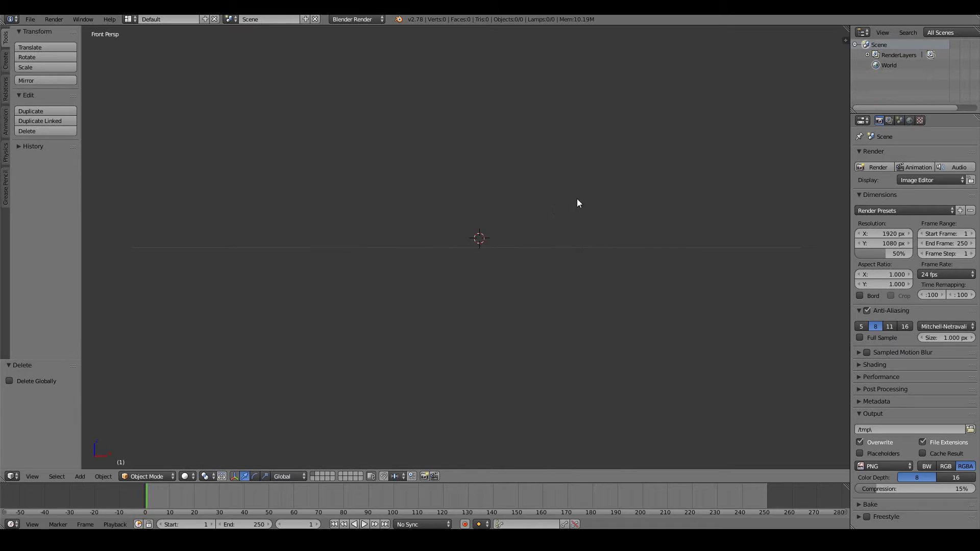
Face the empty scene from the front, place the 3D cursor, and bring up the Add menu.
middle_click_drag(577, 198, 480, 243)
key("KP_1")
left_click(479, 238)
key("shift+a")
Add a cylinder and rotate it 90° about Y and then 90° about Z.
mouse_move(540, 217)
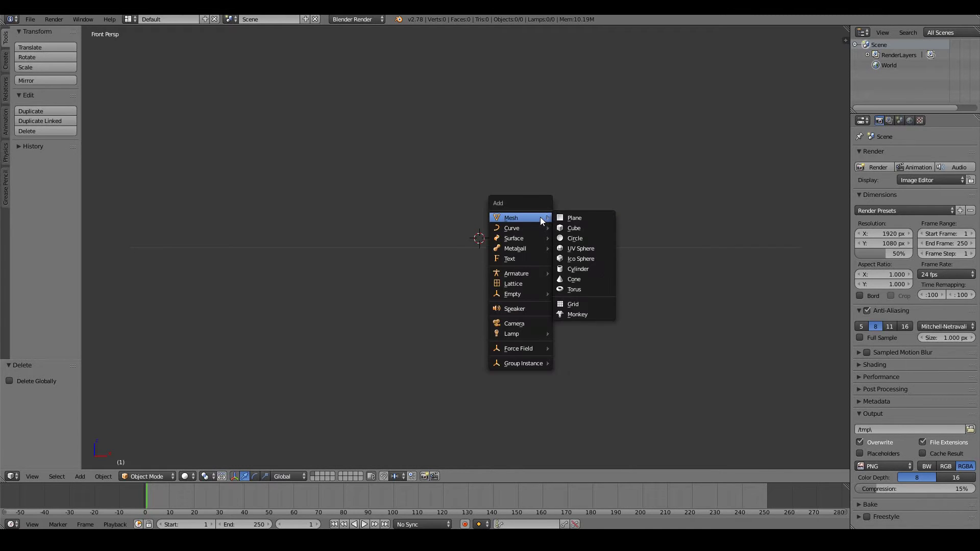
left_click(583, 269)
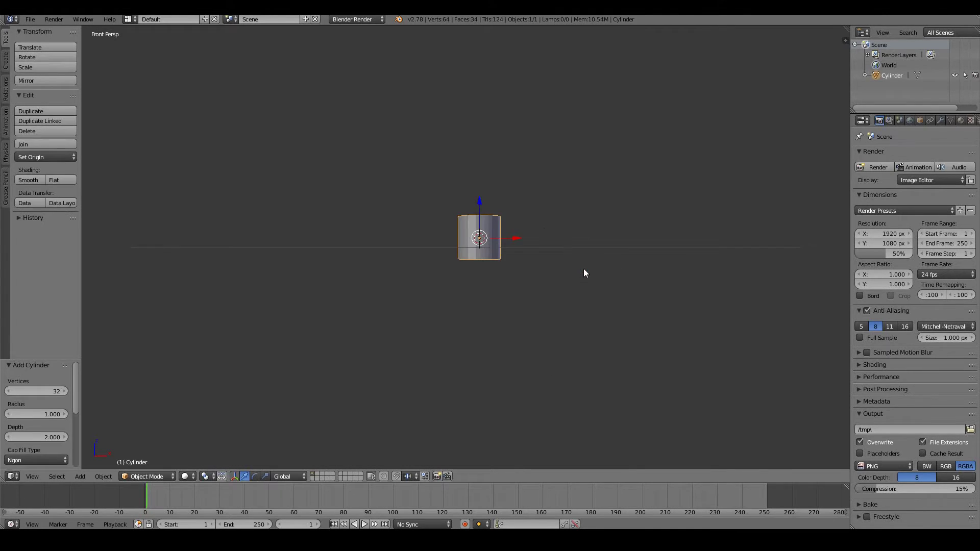
key("r")
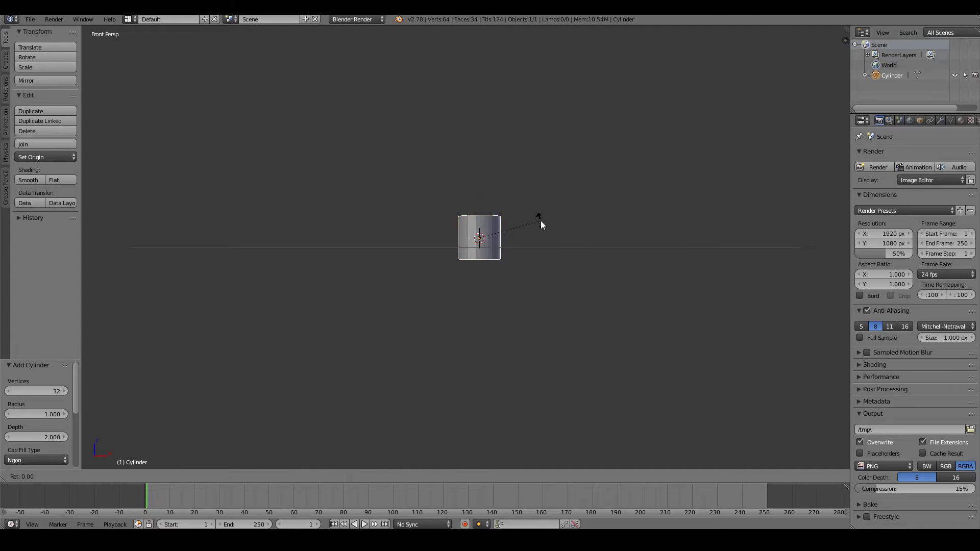
type("y90")
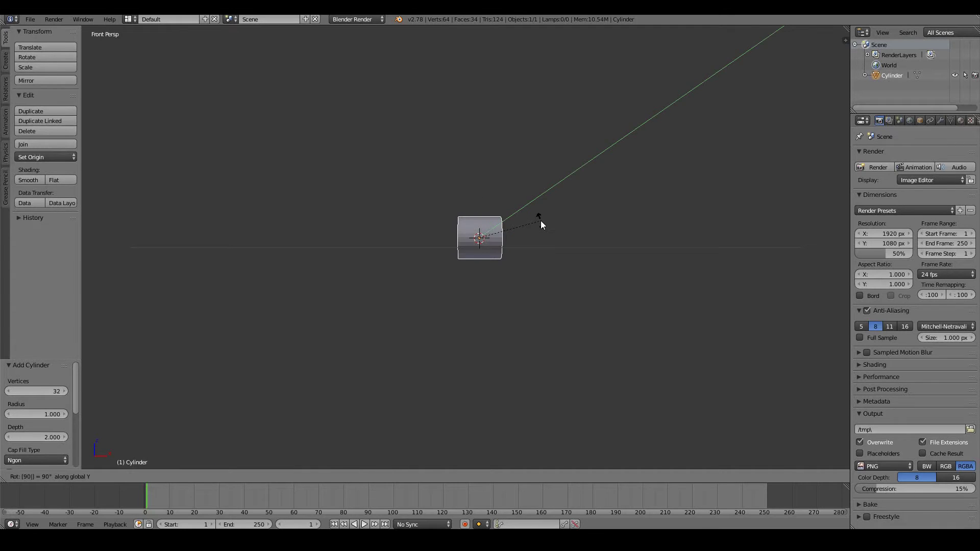
key("Return")
type("r")
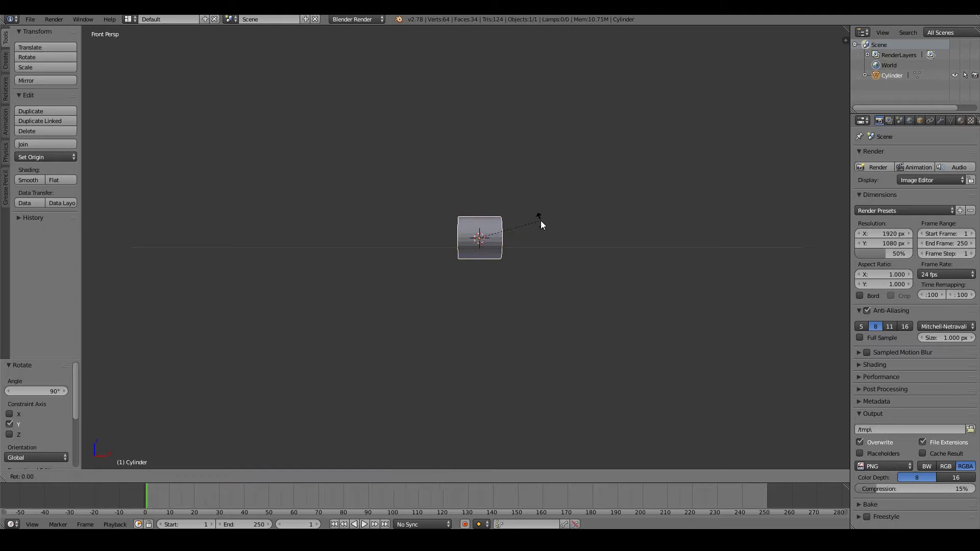
type("z90")
key("Return")
Switch to the top view and start moving the cylinder to the left.
middle_click_drag(486, 240, 424, 318)
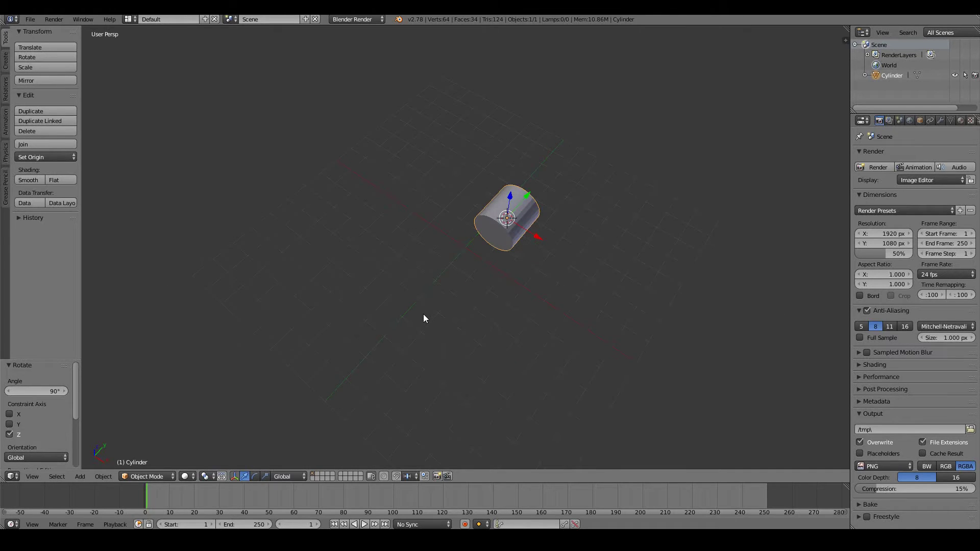
key("KP_1")
key("KP_7")
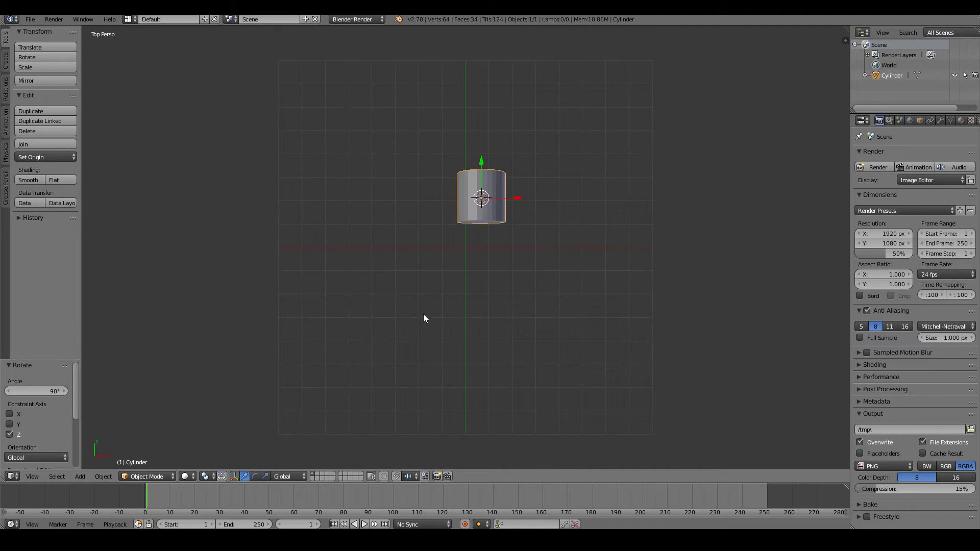
key("g")
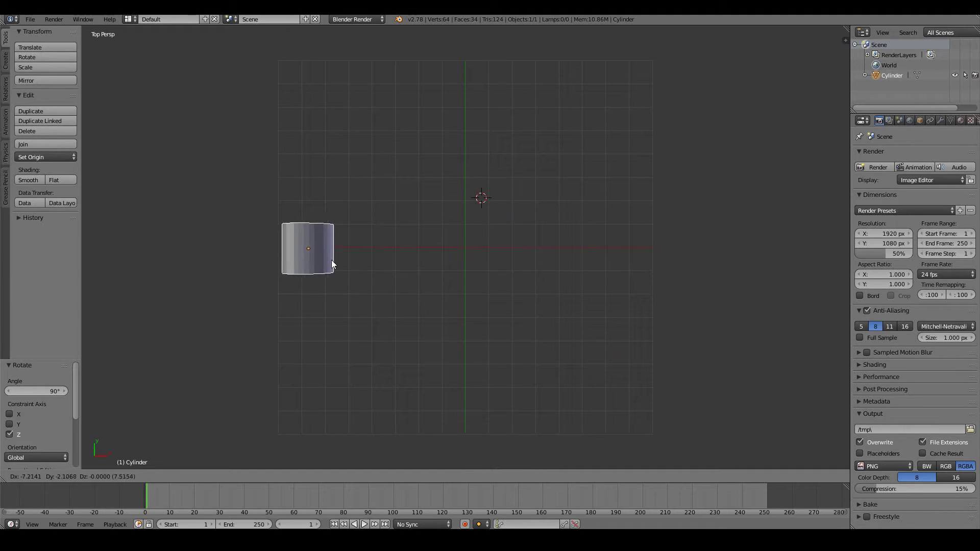
Drop the cylinder left of centre and add linked copies right, upper right, upper left and below.
left_click(332, 264)
key("KP_1")
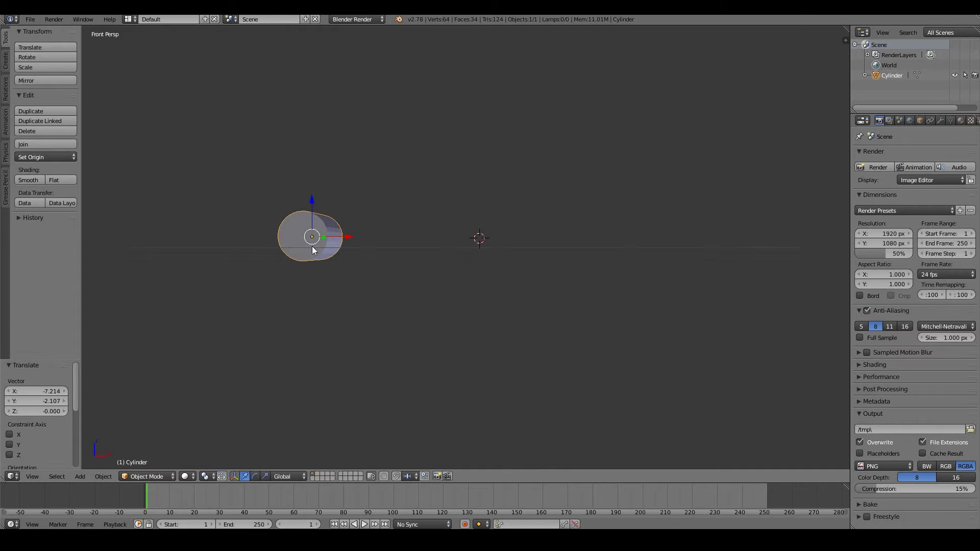
key("shift+d")
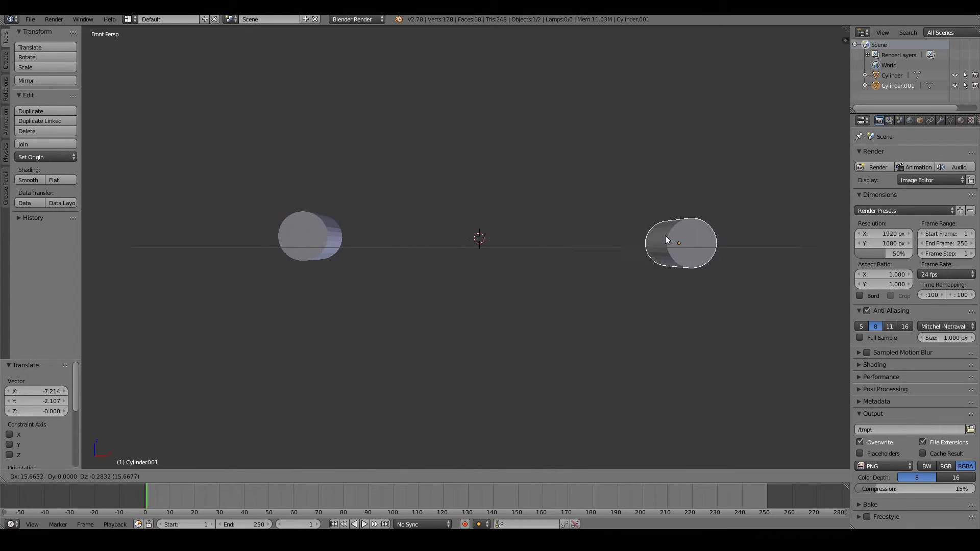
left_click(666, 234)
key("alt+d")
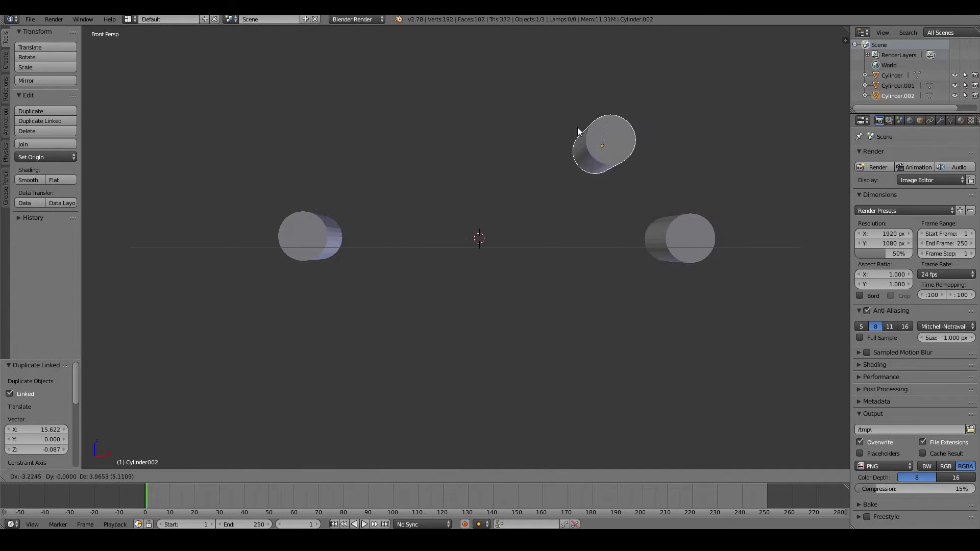
left_click(586, 136)
key("alt+d")
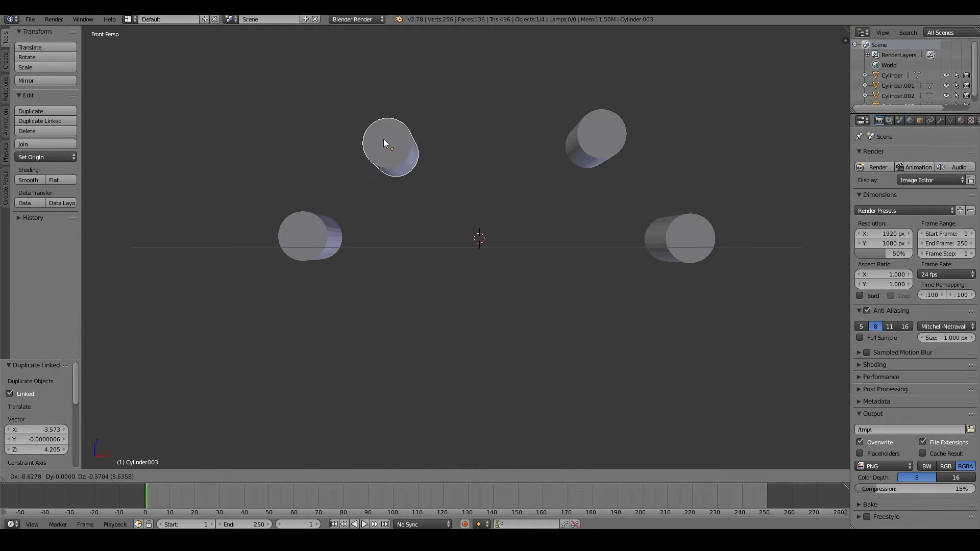
left_click(384, 139)
key("alt+d")
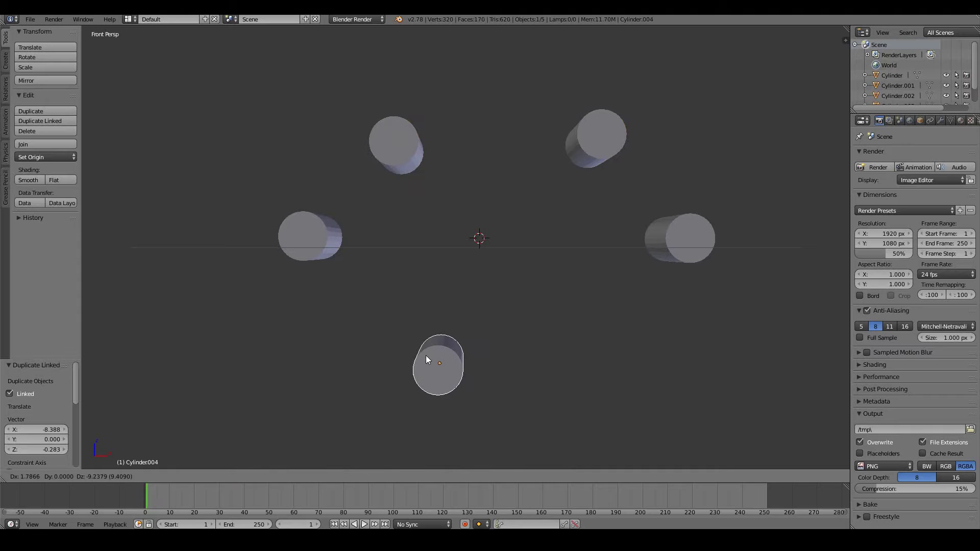
left_click(426, 357)
Add linked copies at lower right, lower left, far lower right and top, in orthographic view.
key("alt+d")
left_click(567, 357)
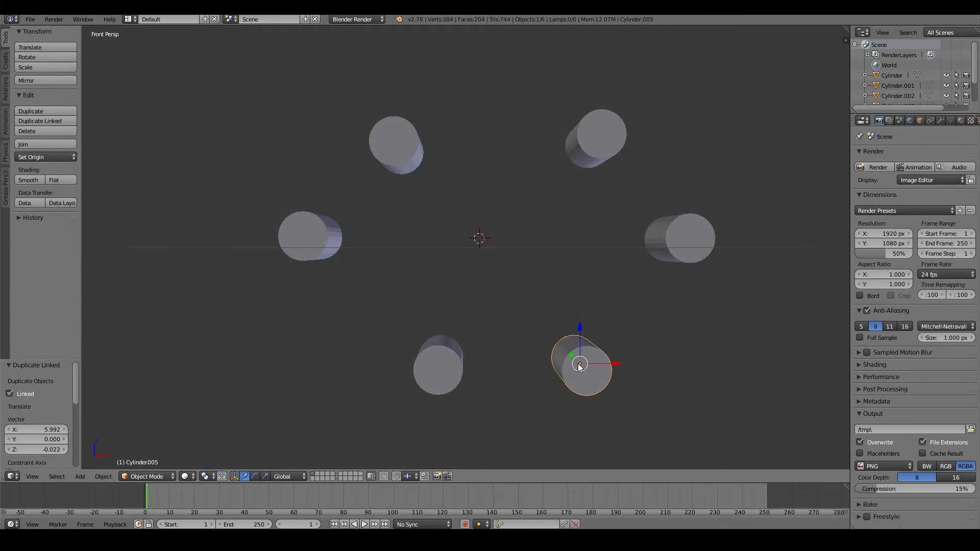
key("alt+d")
left_click(266, 414)
scroll(261, 404, "down", 1)
key("alt+d")
left_click(617, 405)
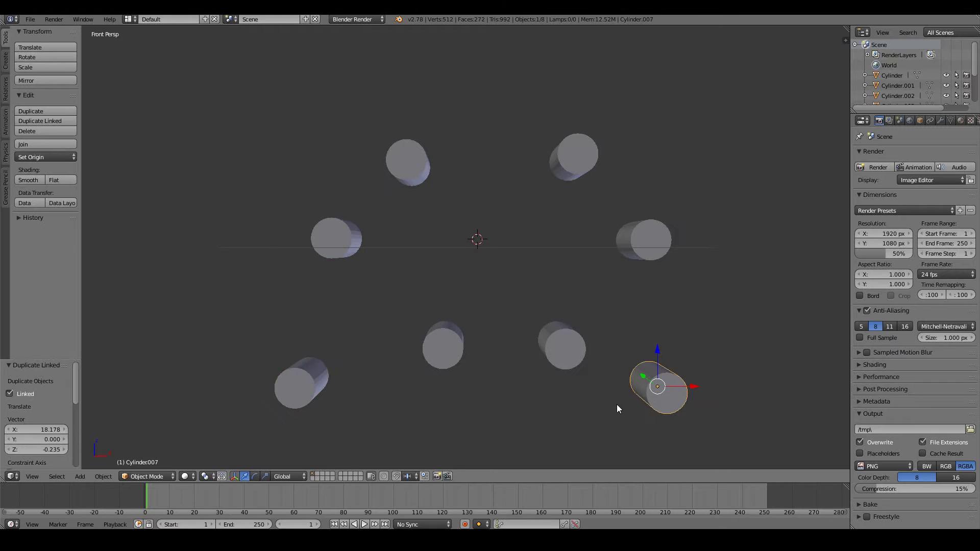
key("KP_5")
key("alt+d")
left_click(515, 107)
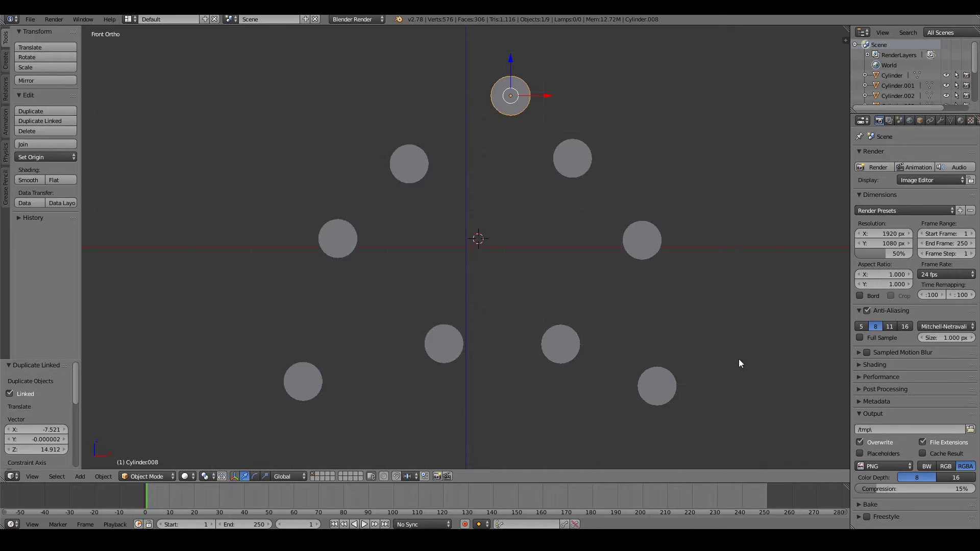
scroll(561, 242, "down", 2)
Add a plane, stand it edge-on and scale it up into a long wall.
key("shift+a")
mouse_move(664, 217)
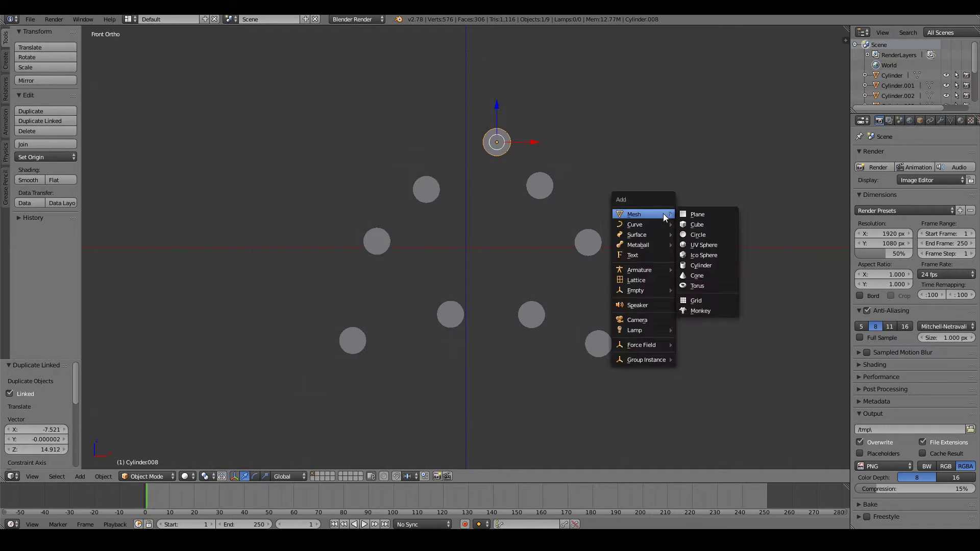
left_click(706, 212)
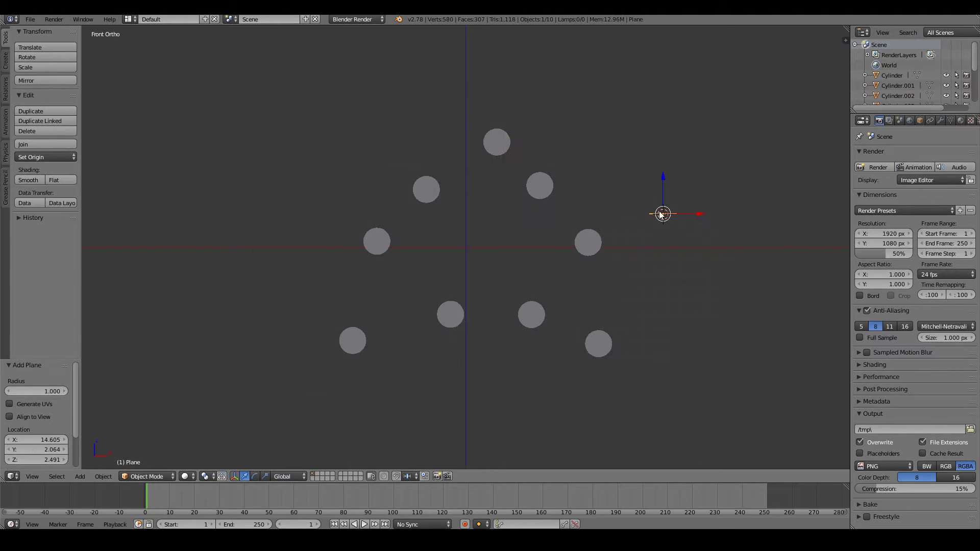
middle_click_drag(706, 215, 662, 219)
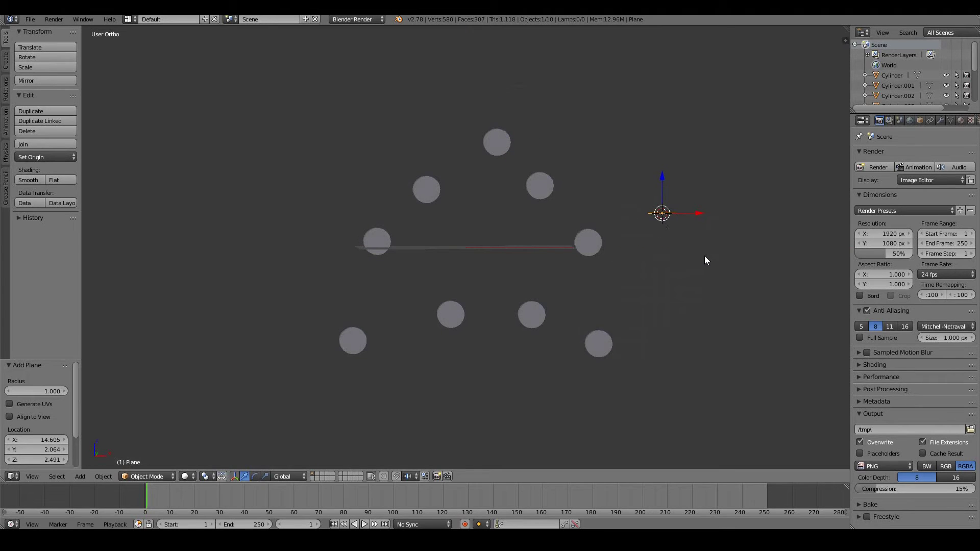
key("r")
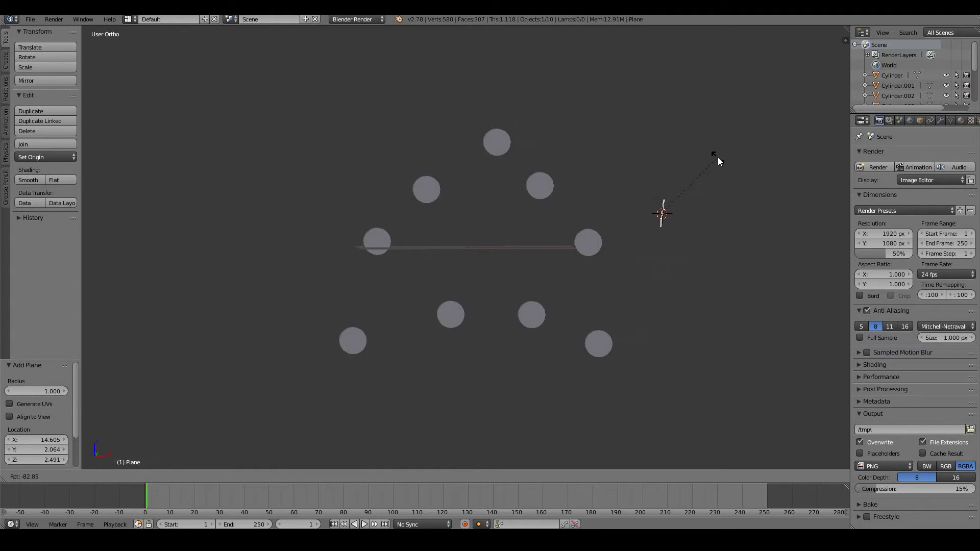
key("Escape")
key("KP_1")
key("r")
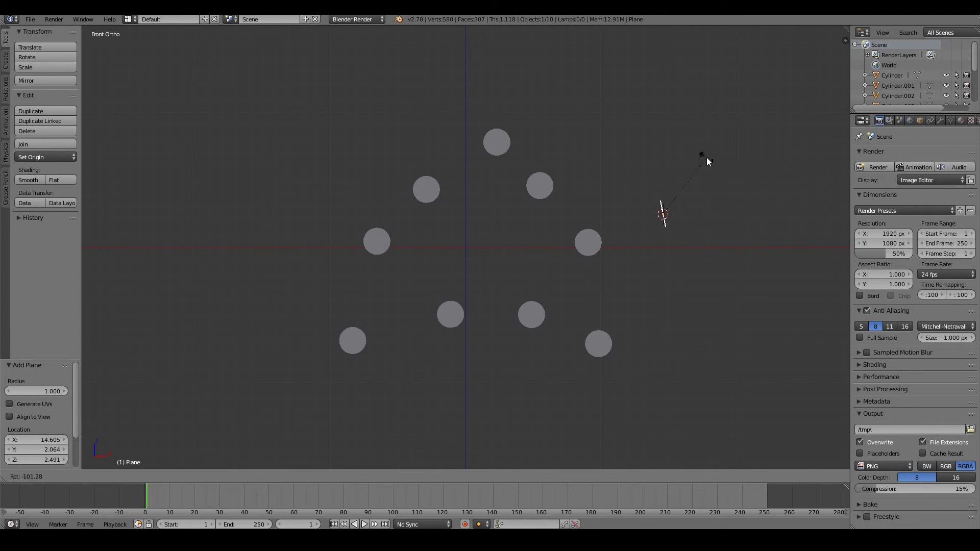
left_click(715, 196)
key("s")
left_click(346, 133)
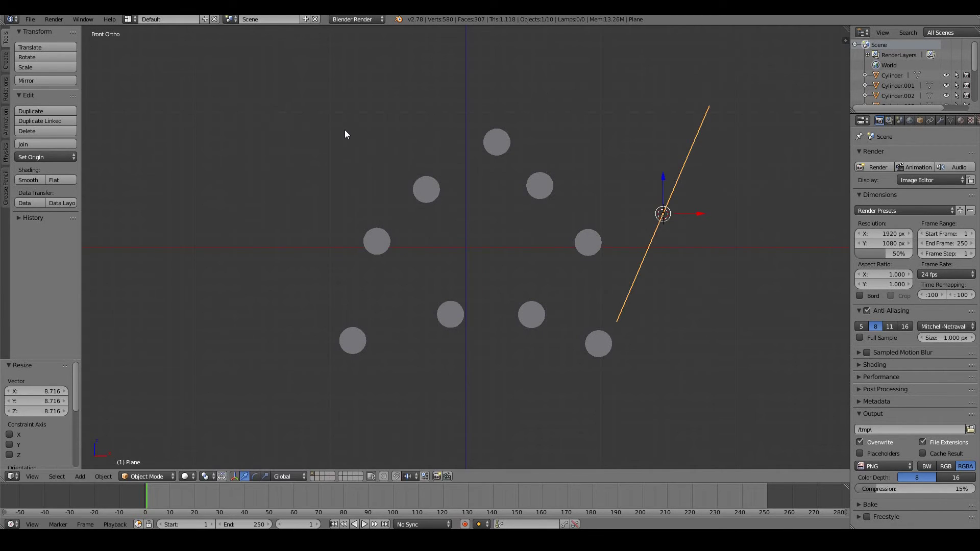
Move the wall down beside the bumpers and tilt it slightly.
key("g")
left_click(794, 335)
key("r")
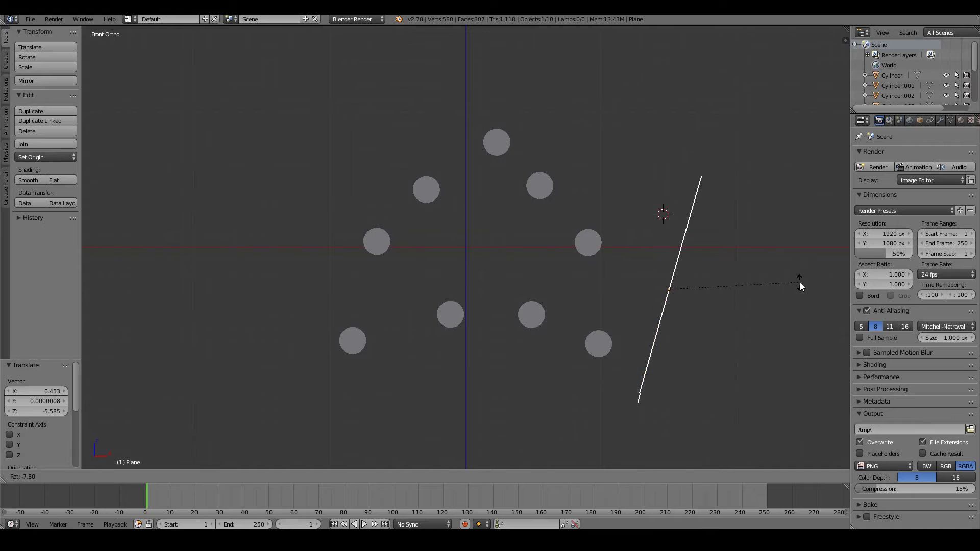
left_click(801, 278)
key("g")
left_click(790, 266)
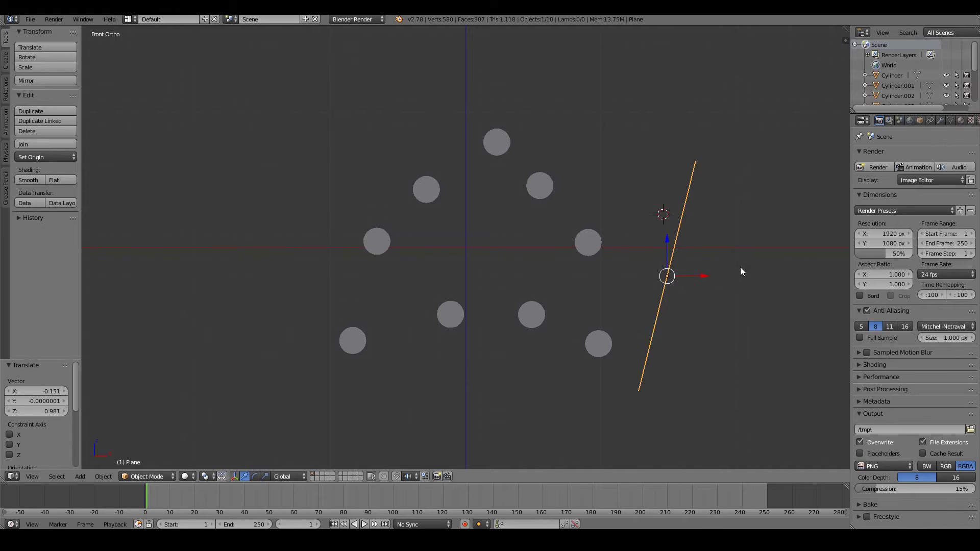
From the top view, move the plane down-left and scale it to 0.513 along Y.
mouse_move(741, 270)
middle_mouse_down()
mouse_move(838, 274)
mouse_move(727, 281)
middle_mouse_up()
key("KP_1")
key("KP_7")
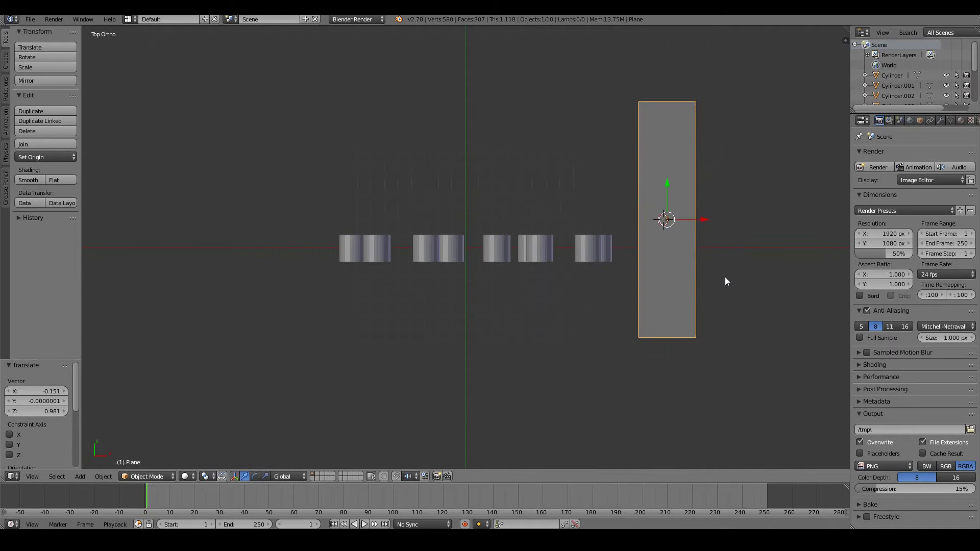
key("g")
left_click(727, 267)
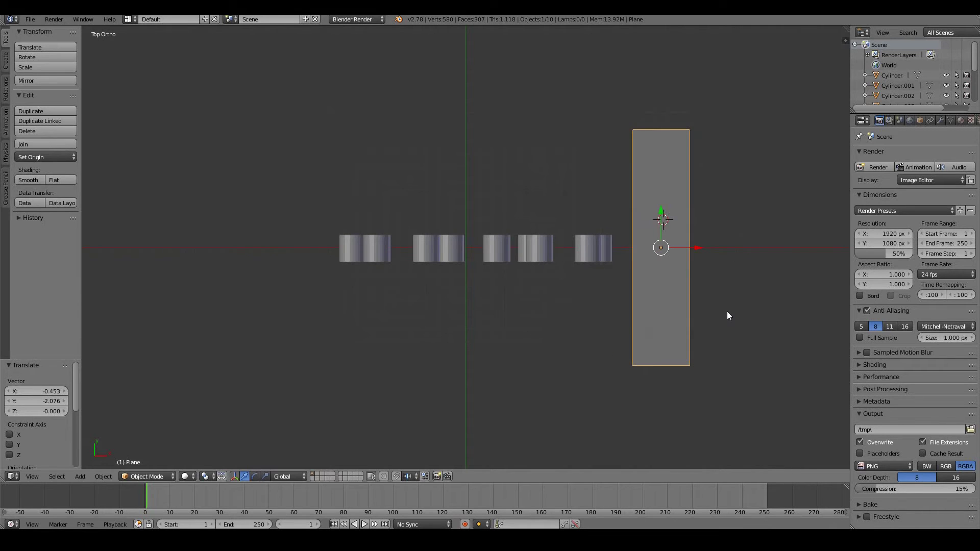
key("s")
key("y")
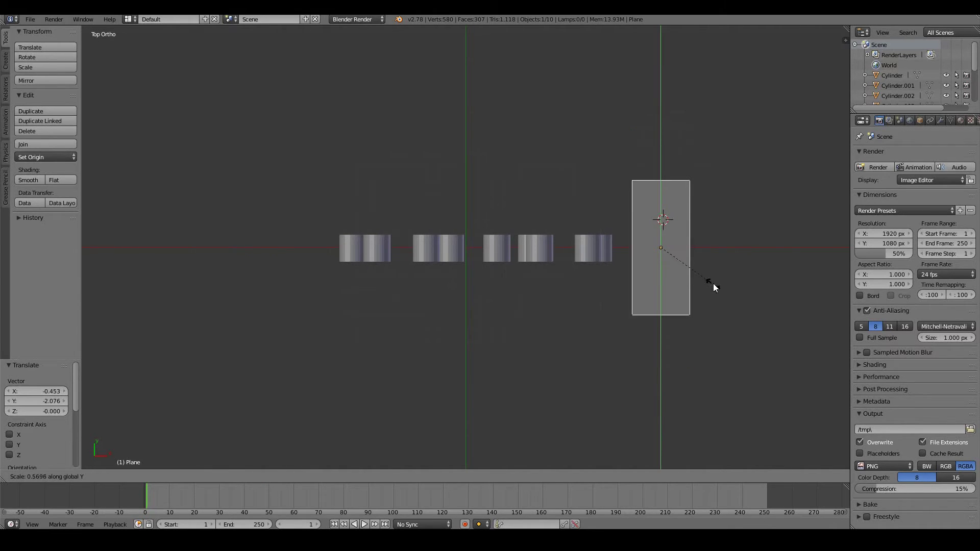
left_click(713, 280)
key("KP_1")
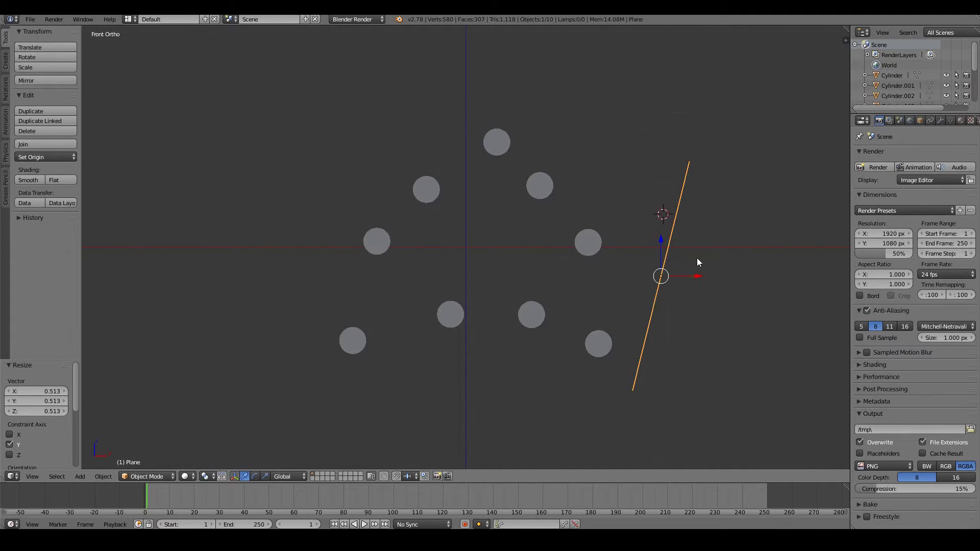
mouse_move(697, 259)
middle_mouse_down()
mouse_move(700, 248)
mouse_move(707, 255)
middle_mouse_up()
In Edit Mode, extrude the plane's face for thickness and box-select the bar's bottom face.
key("Tab")
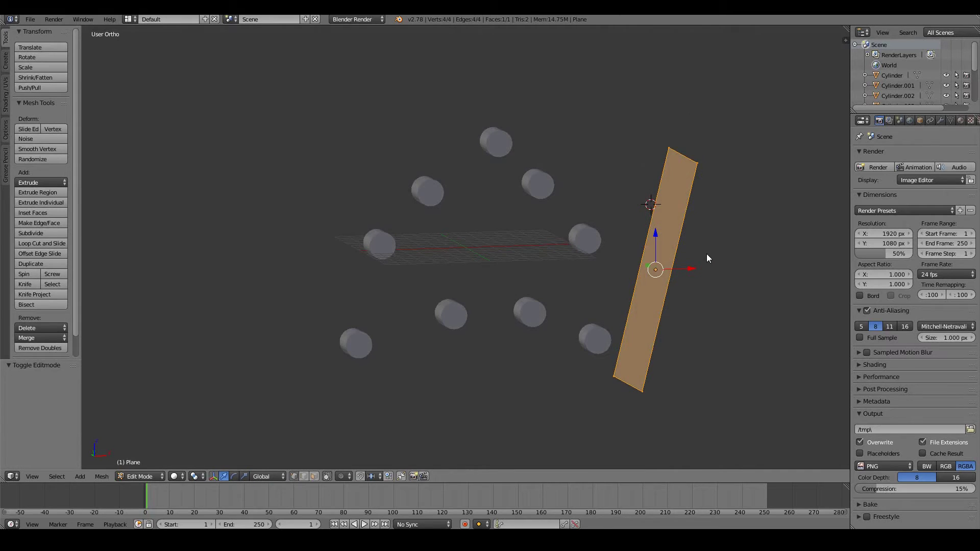
key("e")
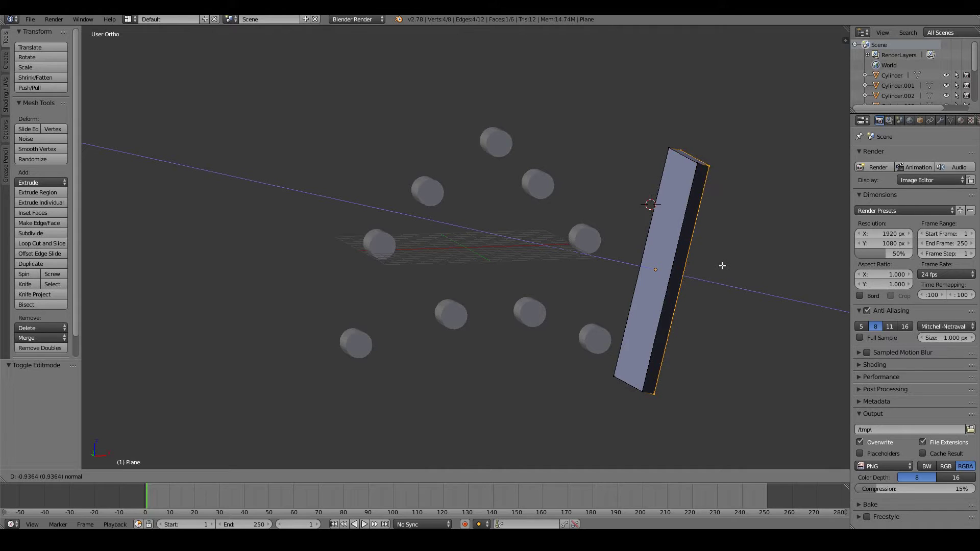
left_click(724, 266)
key("a")
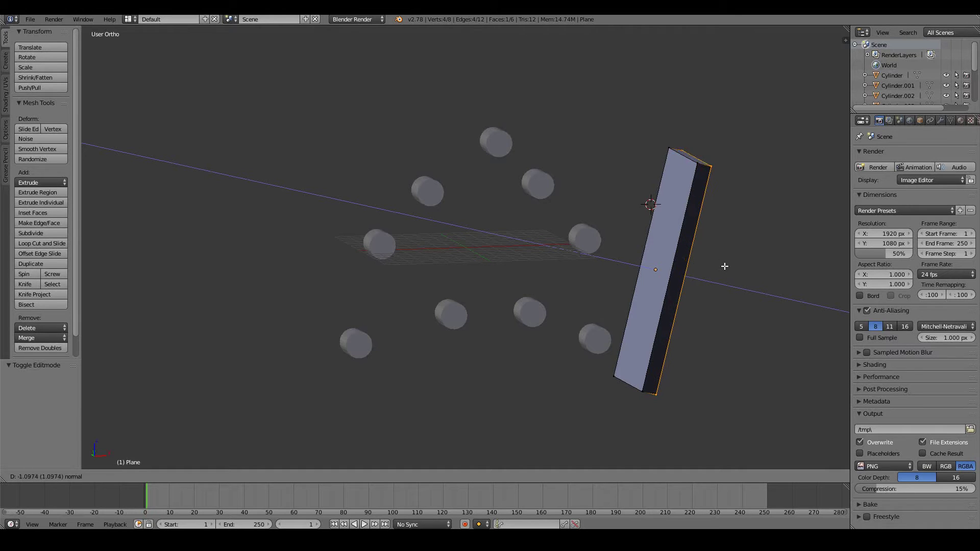
middle_click_drag(725, 267, 675, 335)
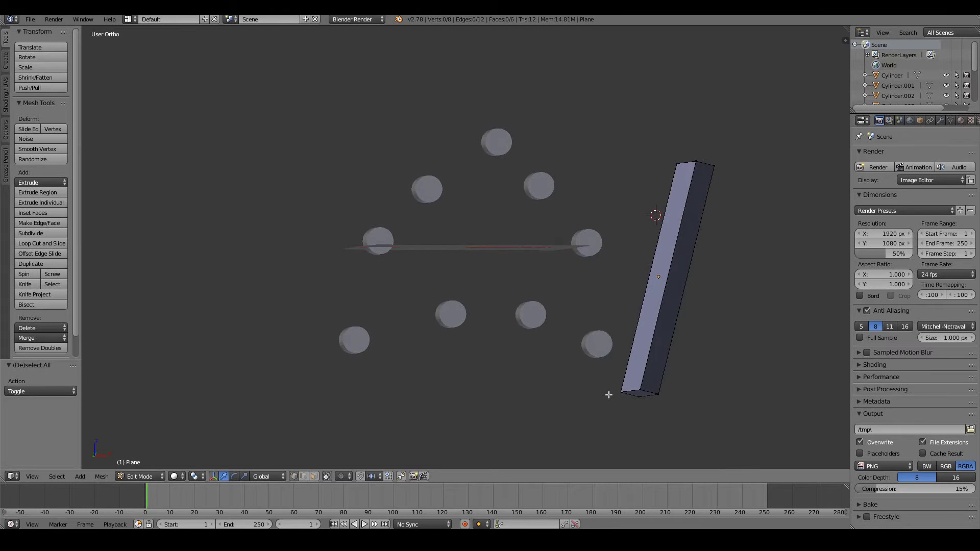
key("b")
left_click_drag(601, 376, 676, 424)
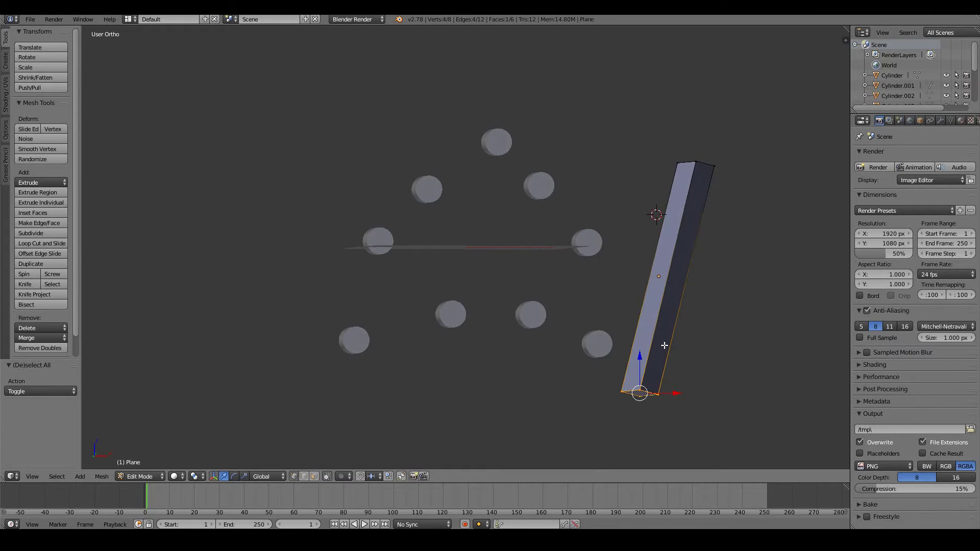
middle_click_drag(577, 381, 565, 378)
left_click(314, 476)
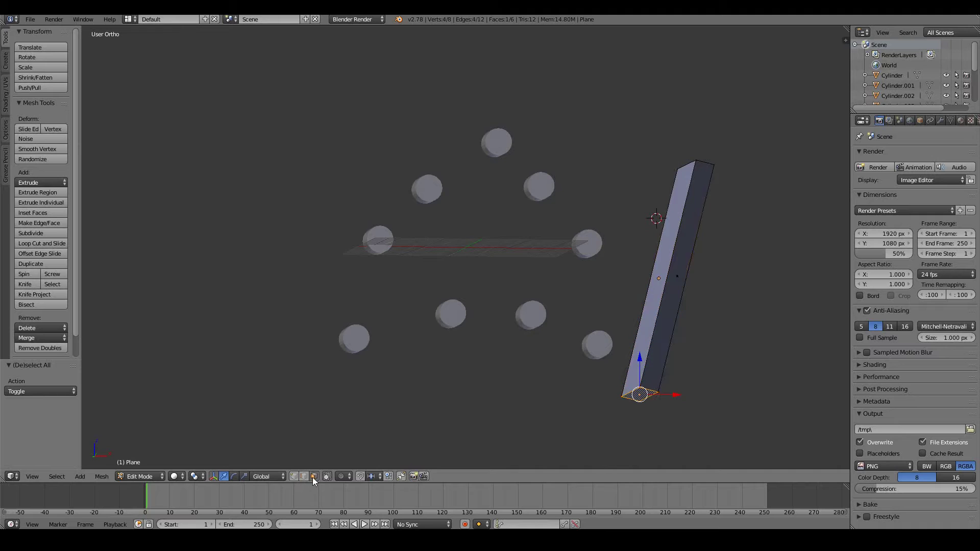
Extrude the bottom face downward, then rotate the new segment and shift it left.
key("e")
left_click(591, 372)
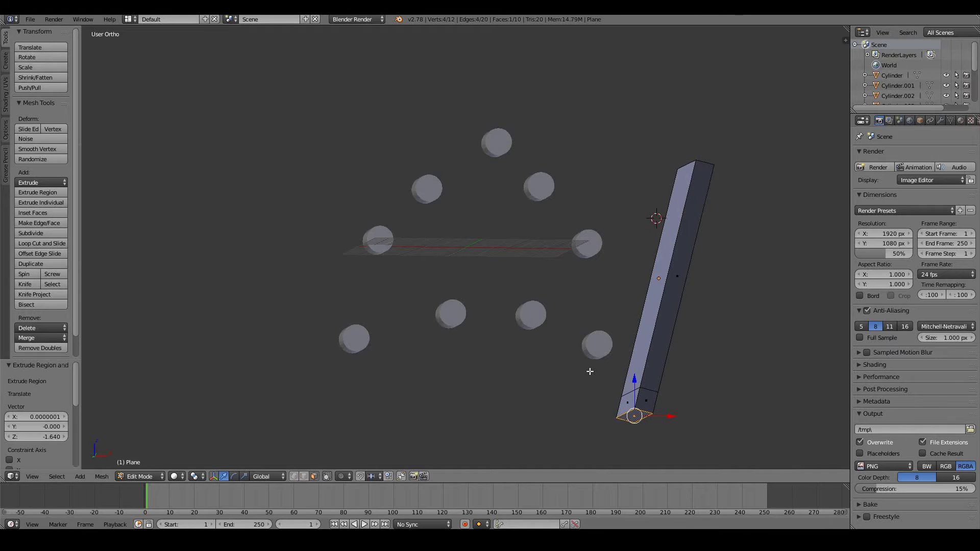
middle_click_drag(591, 372, 572, 341)
key("KP_3")
key("KP_1")
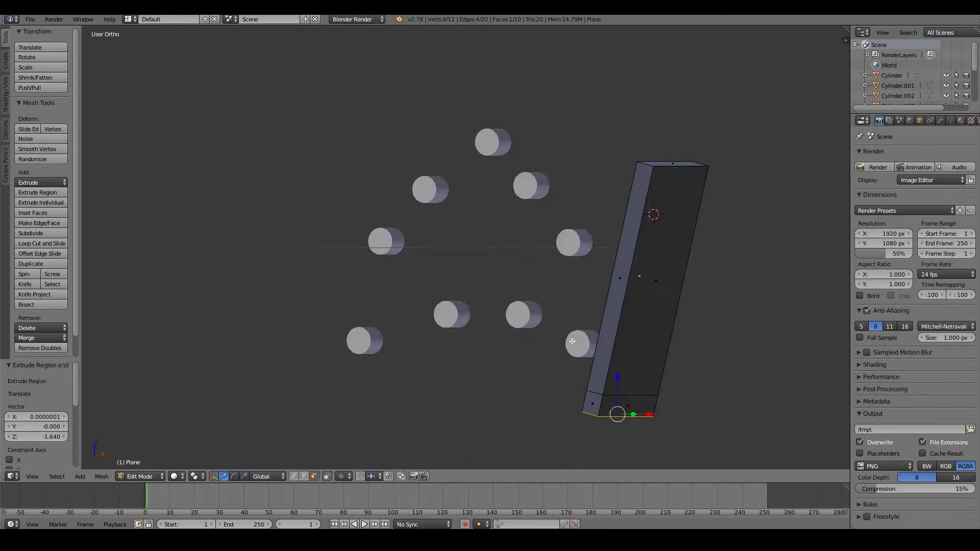
key("r")
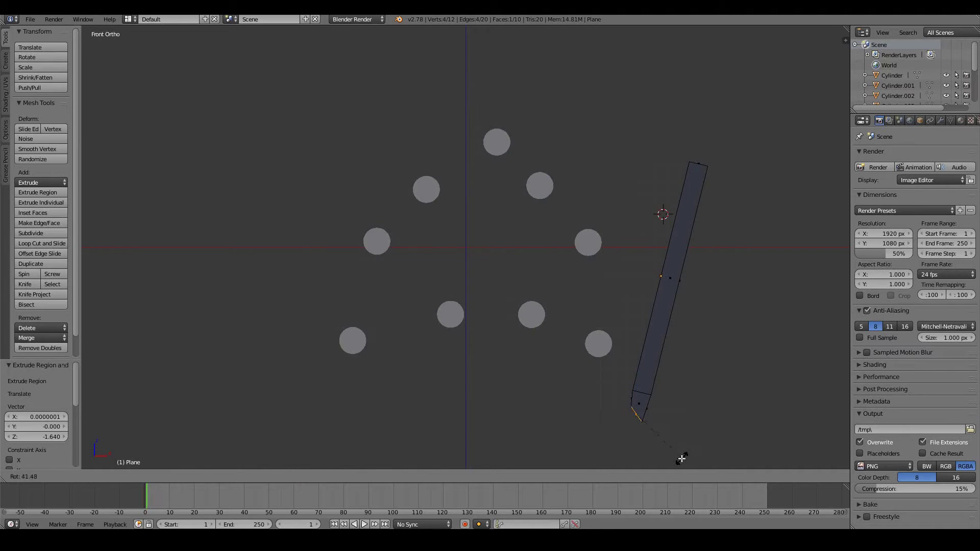
left_click(681, 458)
key("g")
left_click(669, 458)
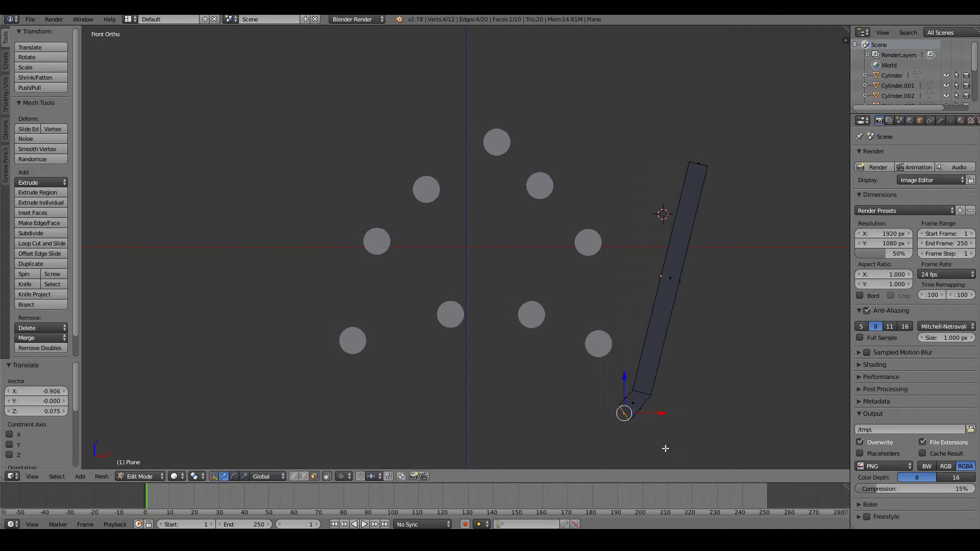
Extrude two more end segments, rotating and moving the last one leftward to finish the bend.
key("e")
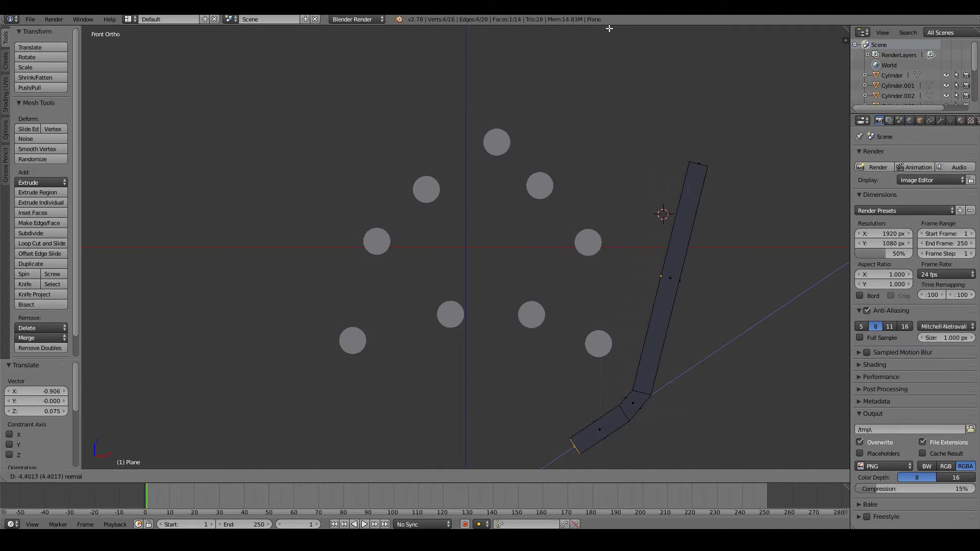
left_click(576, 444)
middle_click_drag(575, 445, 558, 409)
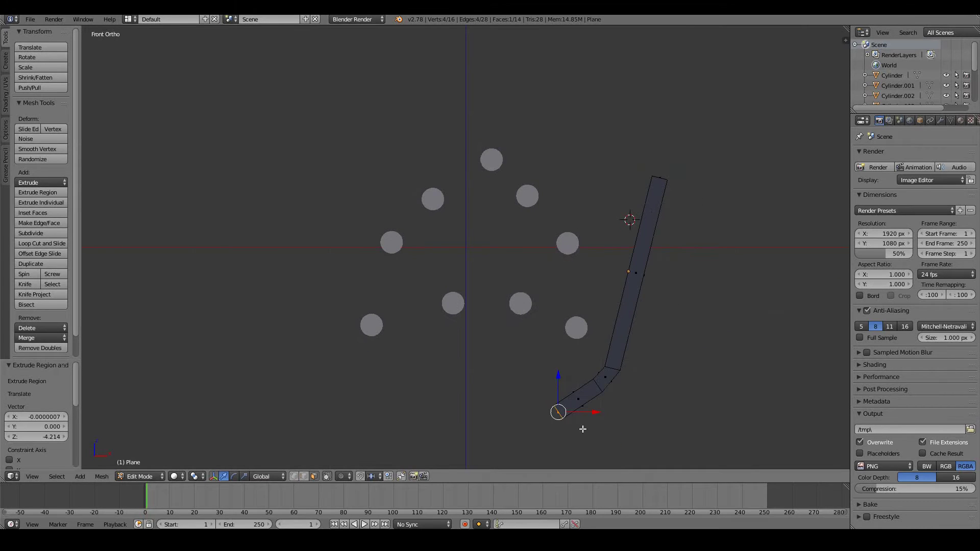
key("e")
left_click(568, 428)
key("r")
left_click(561, 441)
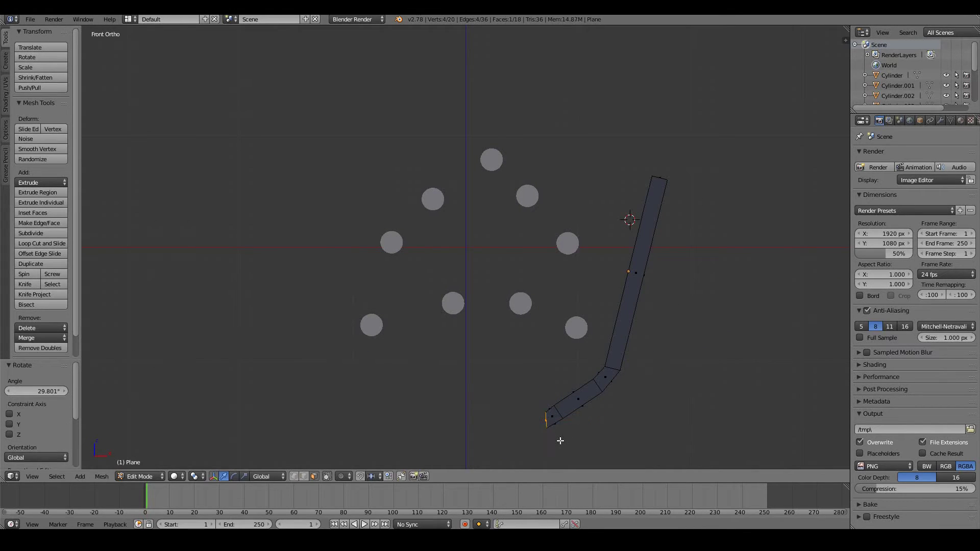
key("g")
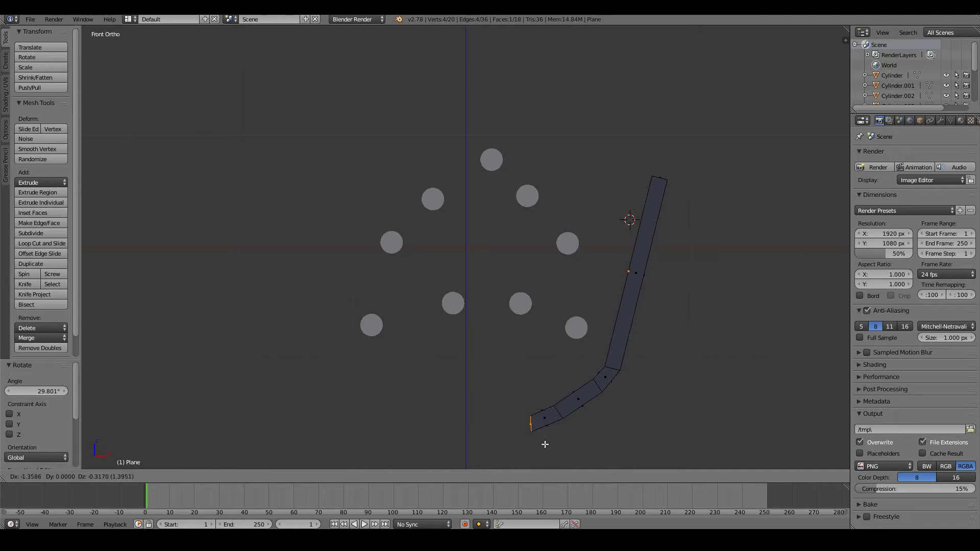
left_click(545, 444)
scroll(586, 358, "down", 1)
Select the entire wall mesh and slide it right along X in three drags.
key("Tab")
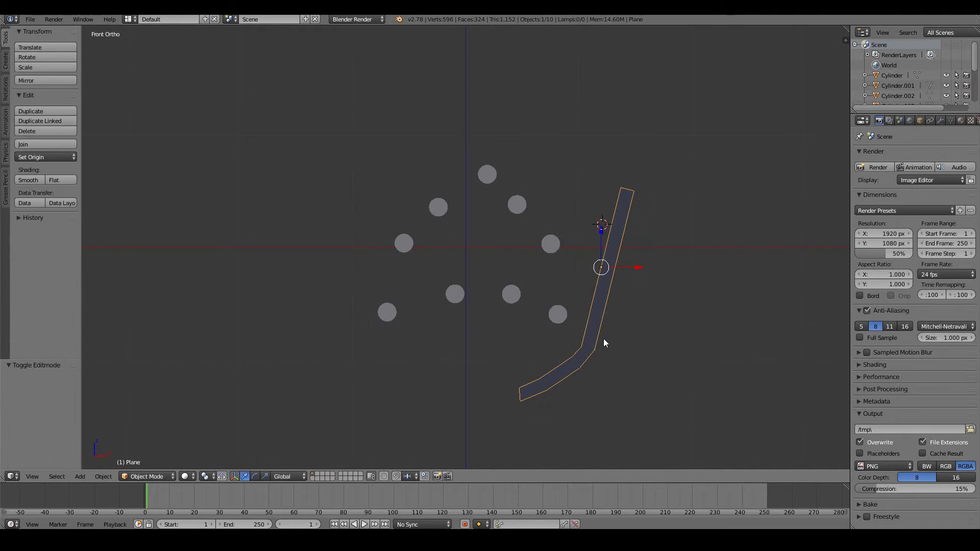
key("Tab")
key("a")
key("a")
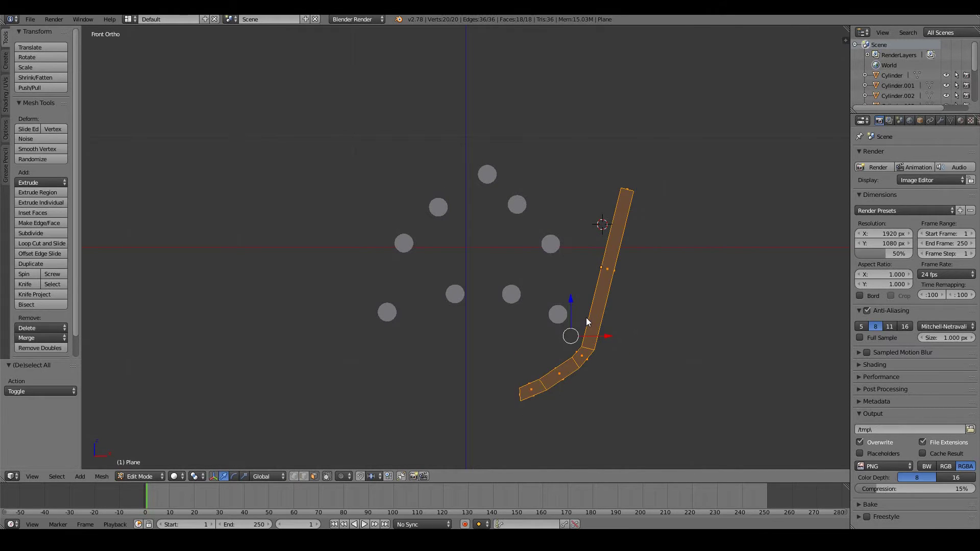
left_click_drag(604, 339, 626, 332)
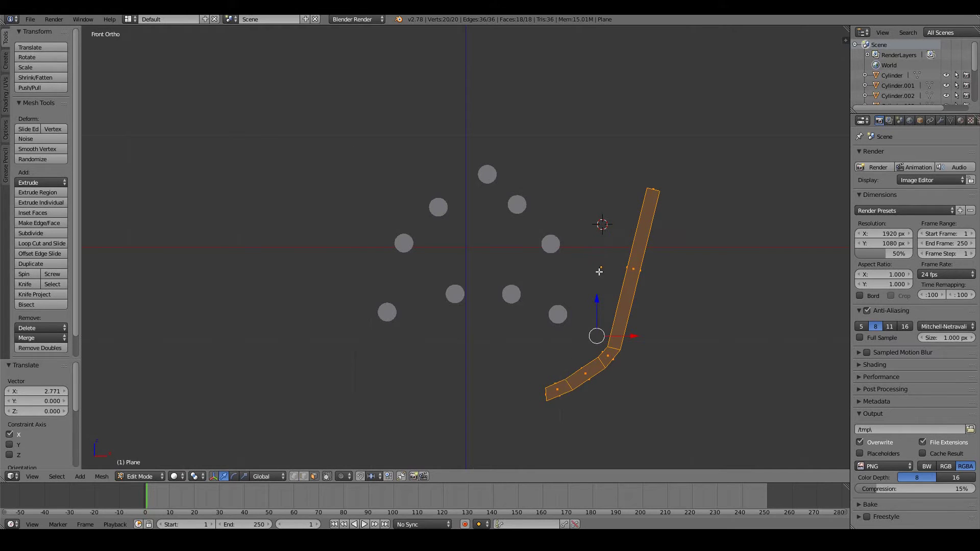
left_click_drag(616, 335, 689, 336)
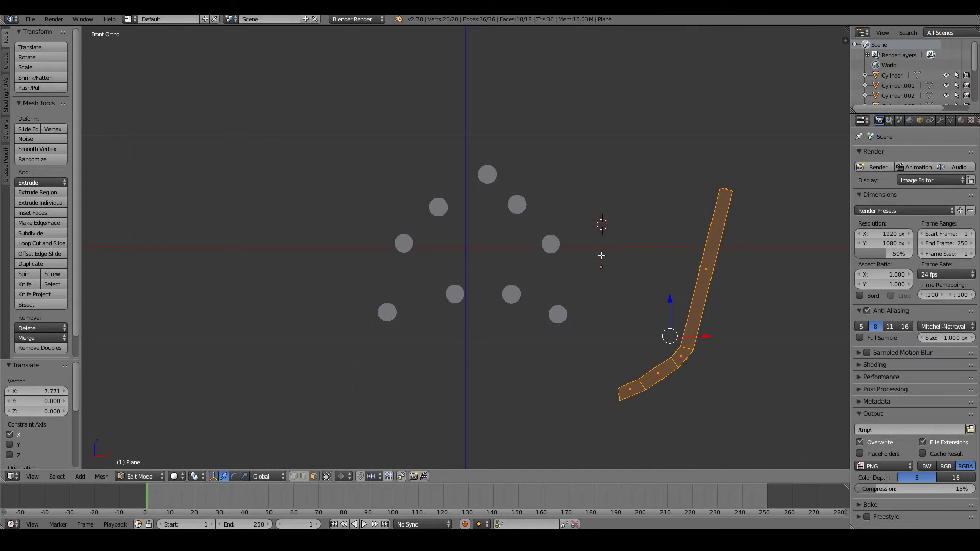
left_click_drag(697, 337, 716, 336)
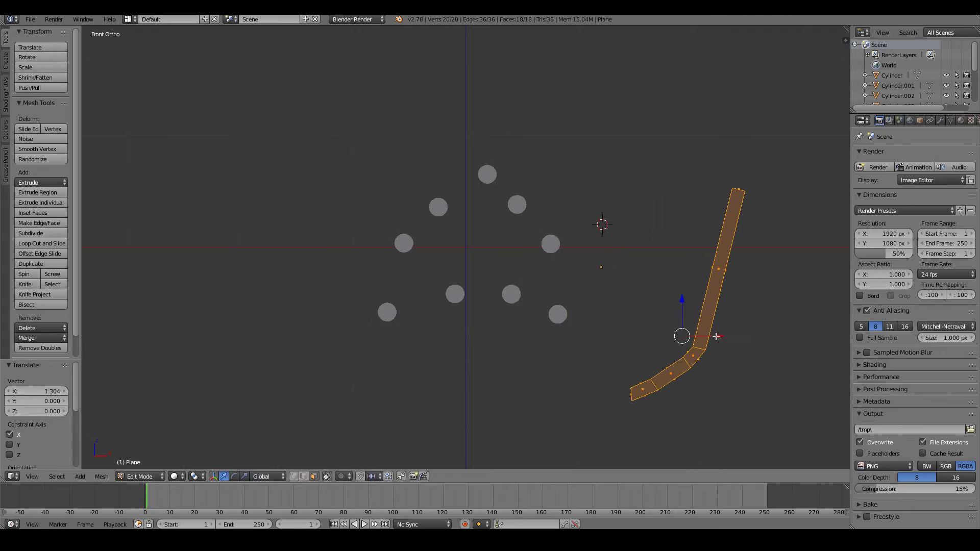
key("Tab")
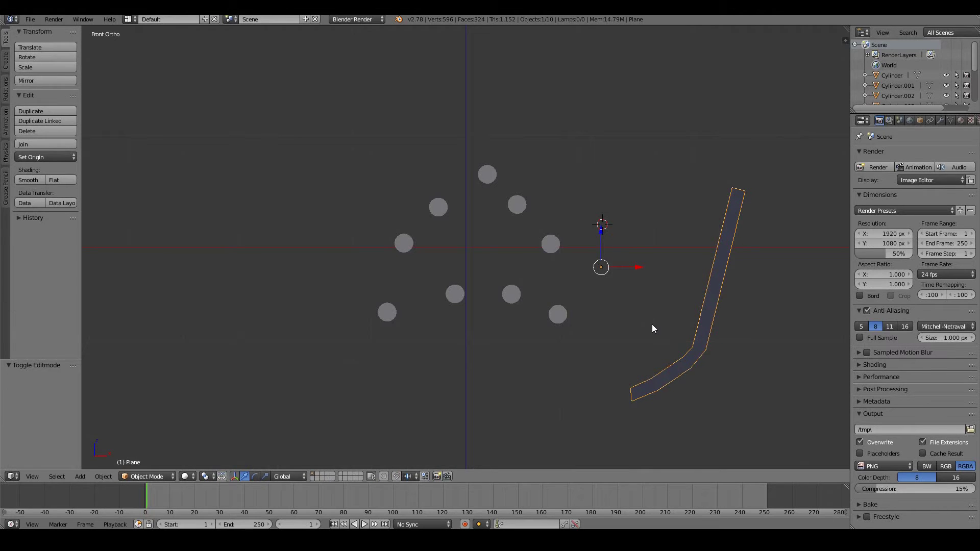
Add a Mirror modifier to the wall, unchecking the X axis and checking Z.
left_click(942, 119)
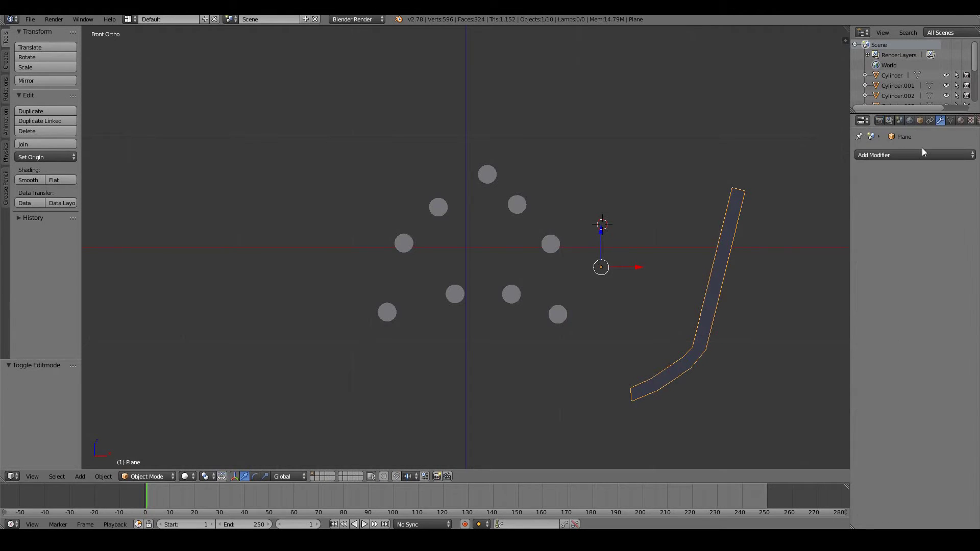
left_click(906, 156)
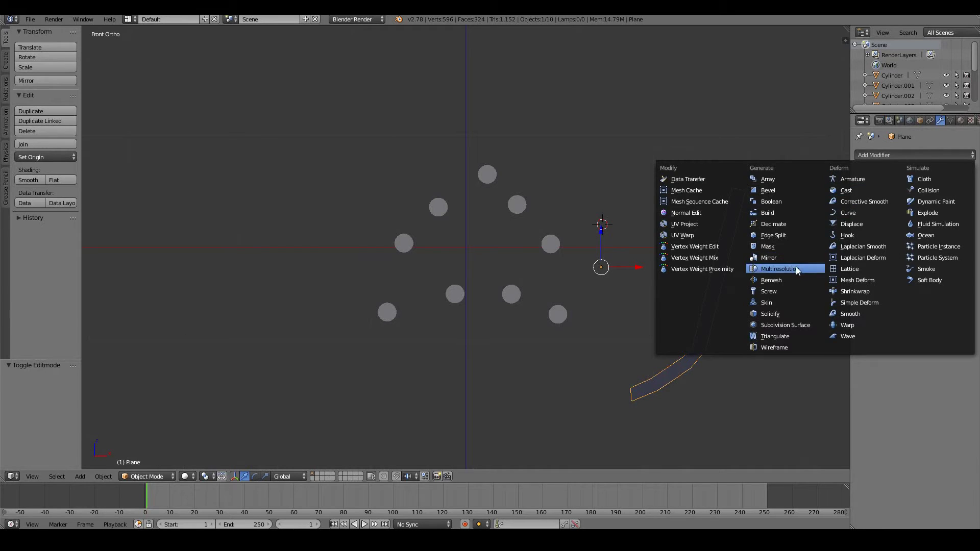
left_click(783, 258)
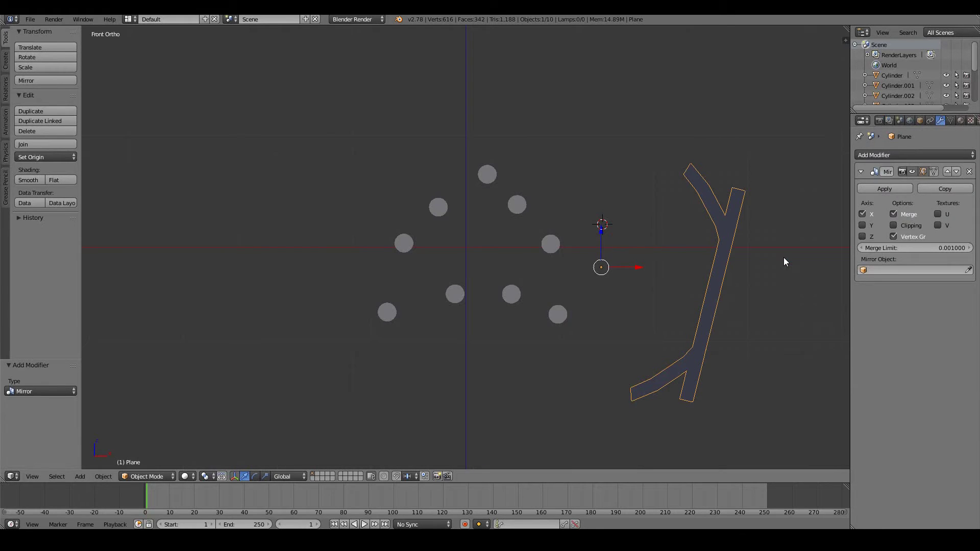
left_click(863, 213)
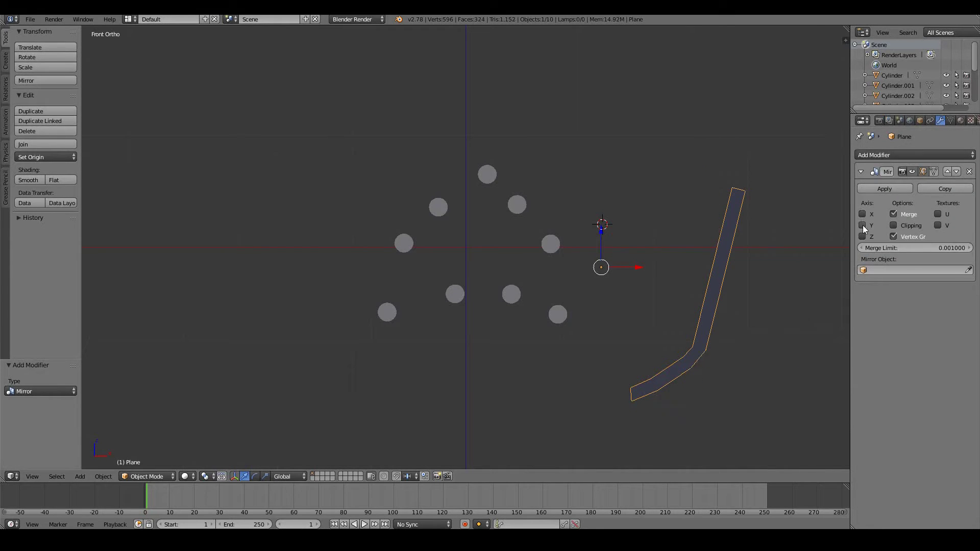
left_click(863, 236)
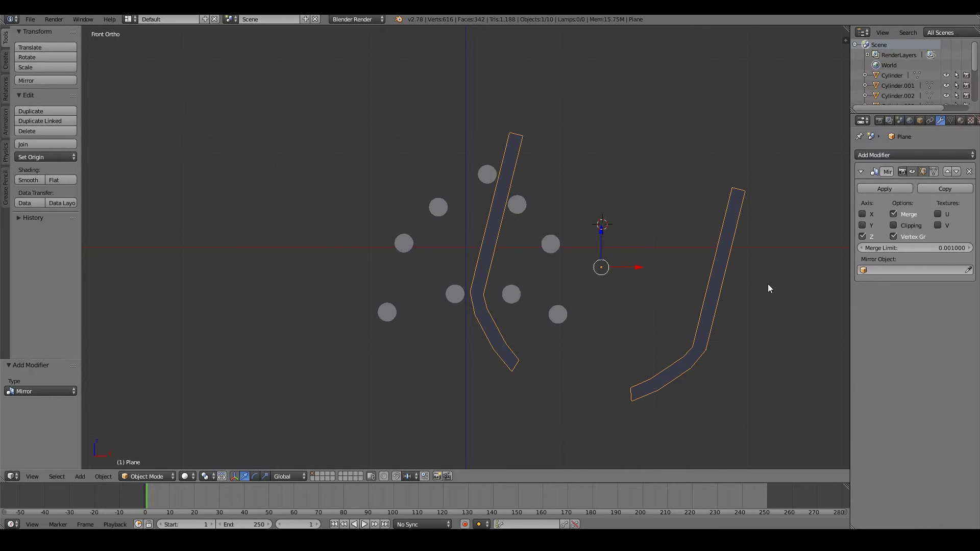
key("Tab")
Extrude a new short segment from the right wall's end face.
middle_click_drag(638, 395, 632, 396)
right_click(630, 395)
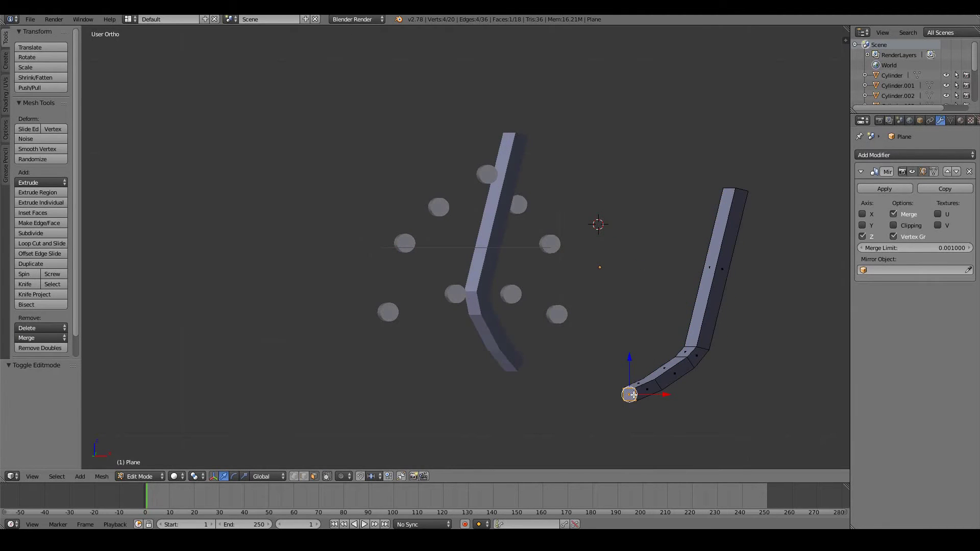
key("e")
right_click(629, 395)
key("KP_1")
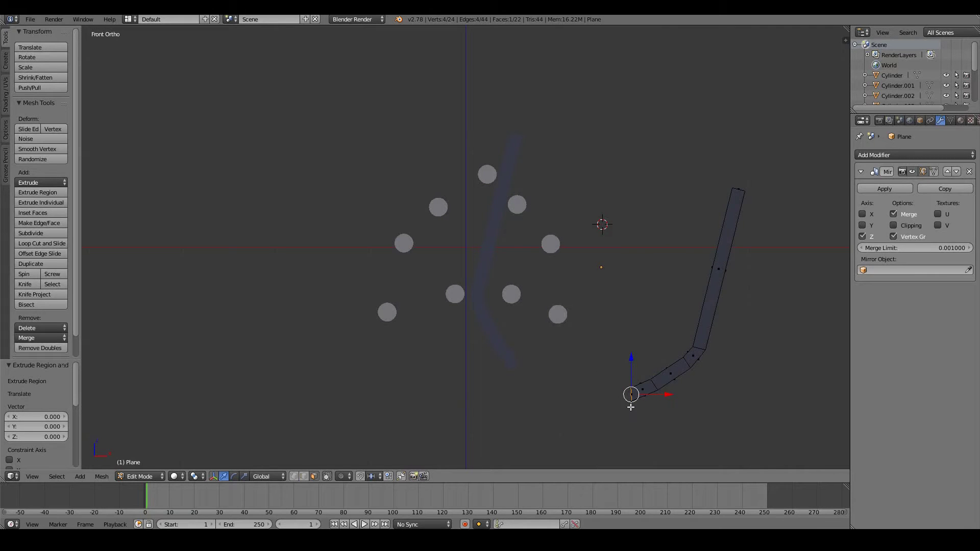
key("e")
left_click(622, 405)
Extrude the wall's top end upward, then move and tilt the tip up to the right.
right_click(738, 190)
key("e")
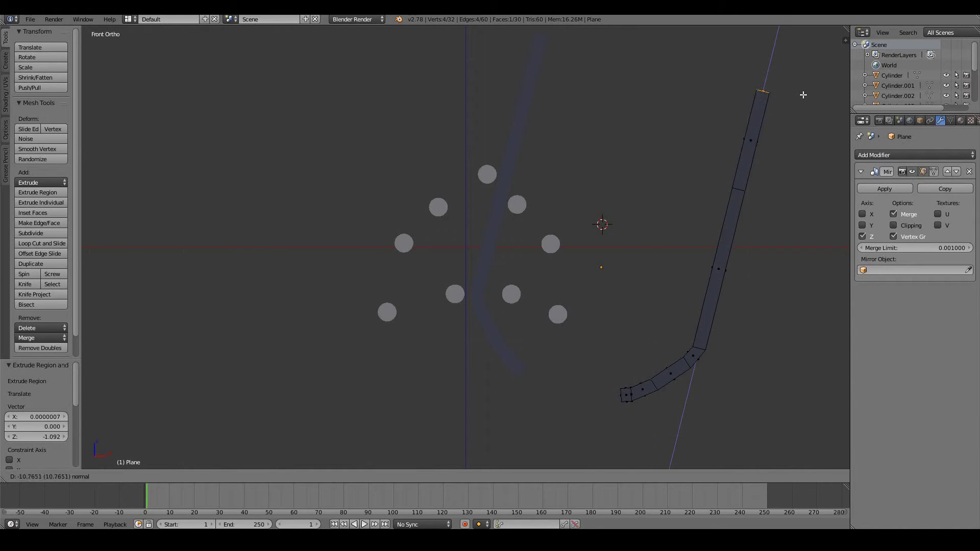
left_click(801, 105)
key("g")
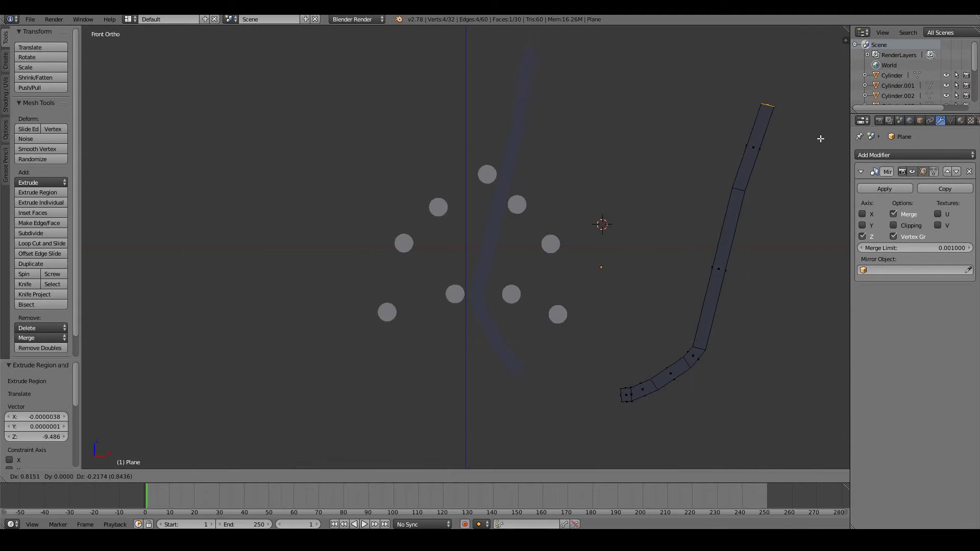
left_click(835, 164)
key("r")
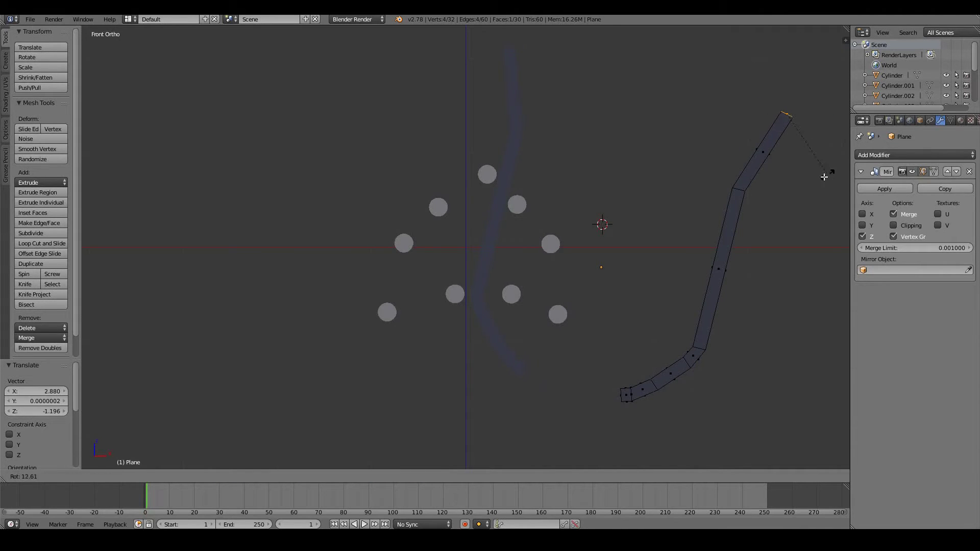
left_click(808, 182)
scroll(808, 181, "down", 2)
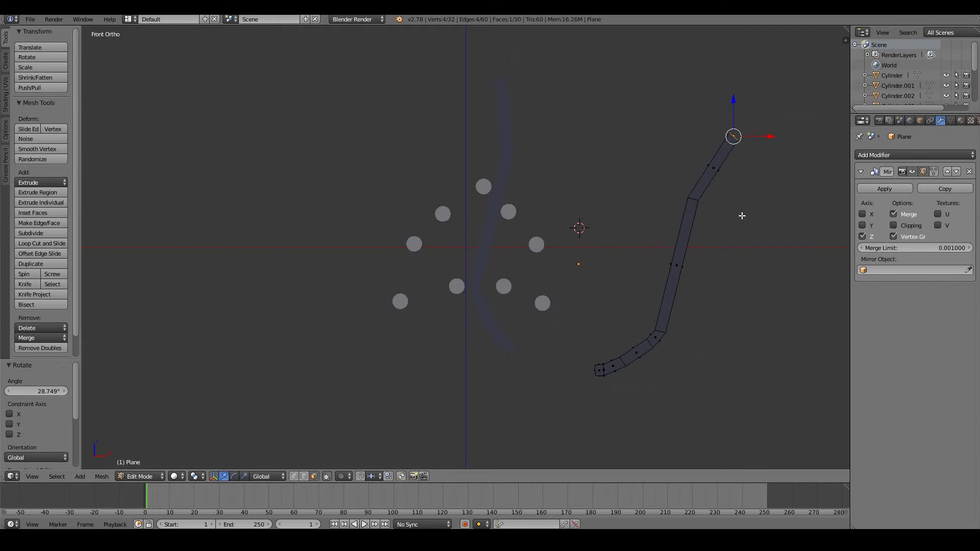
key("Tab")
Rotate the mirrored walls about −14.3° and move them 13.564 units left to centre them.
key("r")
right_click(774, 207)
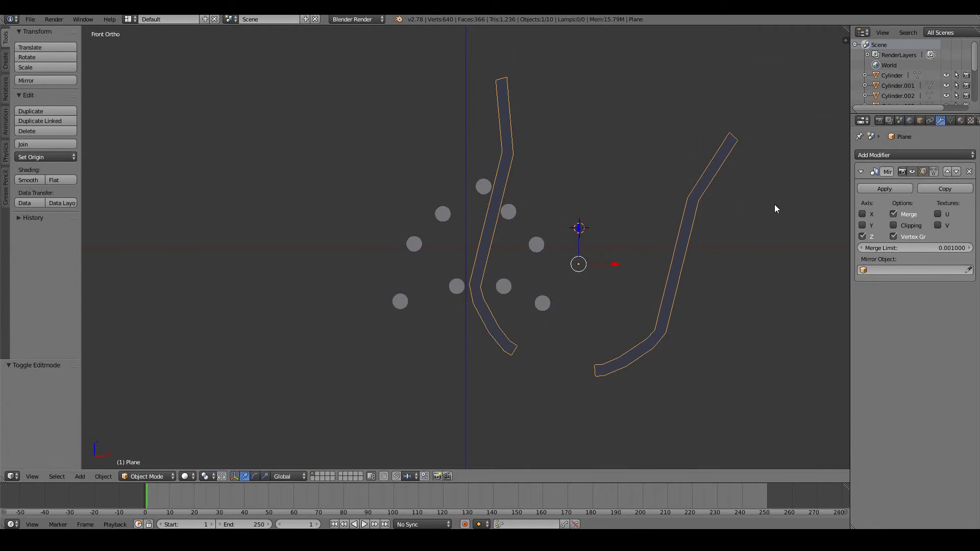
key("r")
left_click(783, 206)
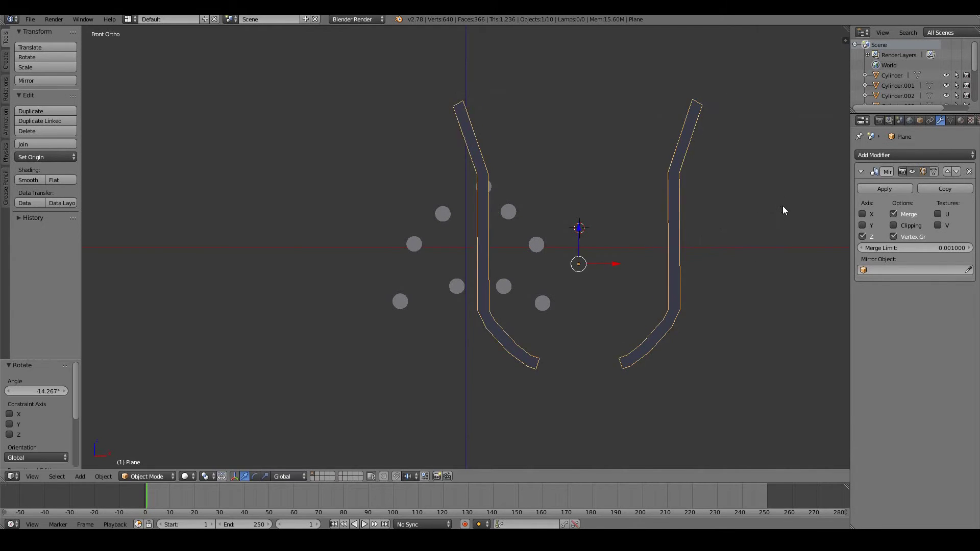
key("g")
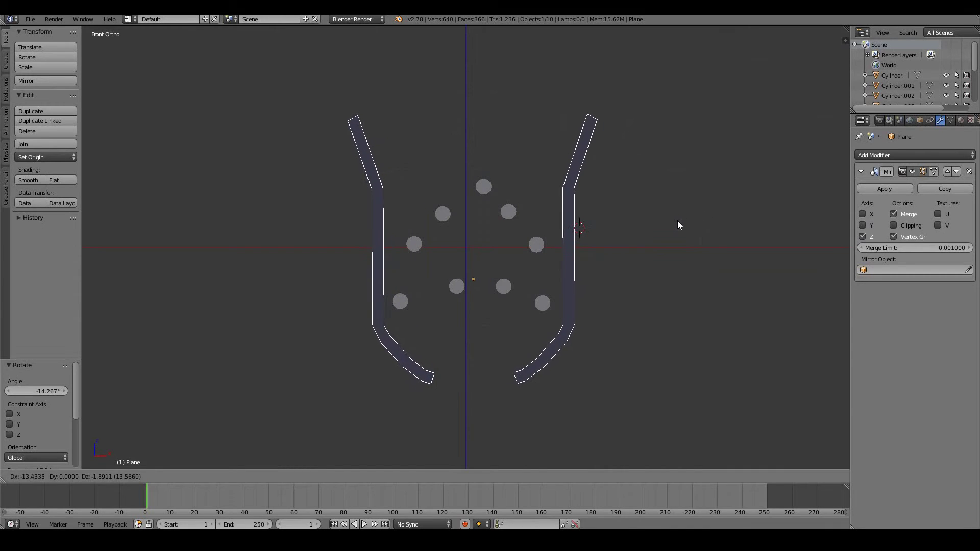
left_click(676, 222)
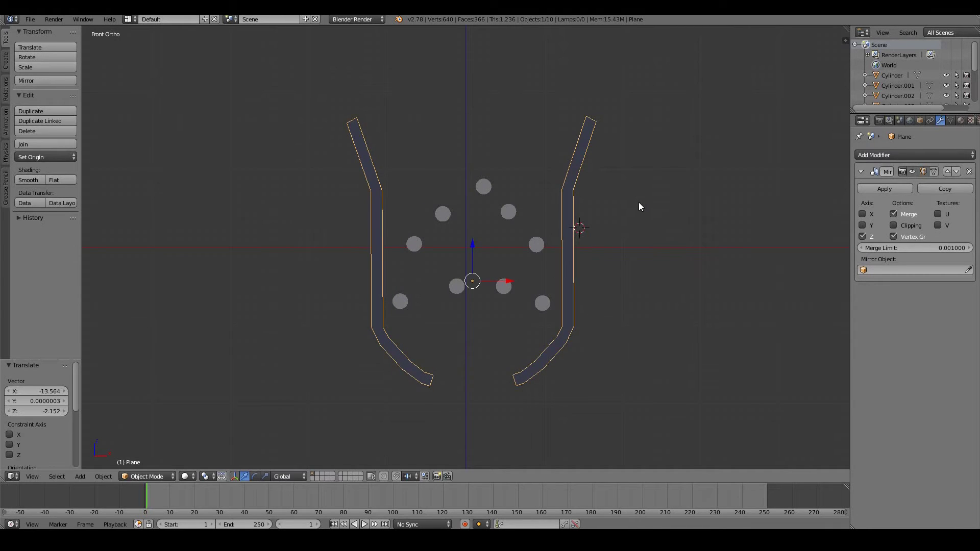
middle_click_drag(639, 202, 588, 232)
key("KP_1")
Add a cube, shrink it to about half size, tilt it slightly and place it below the right wall's end.
key("shift+a")
mouse_move(497, 372)
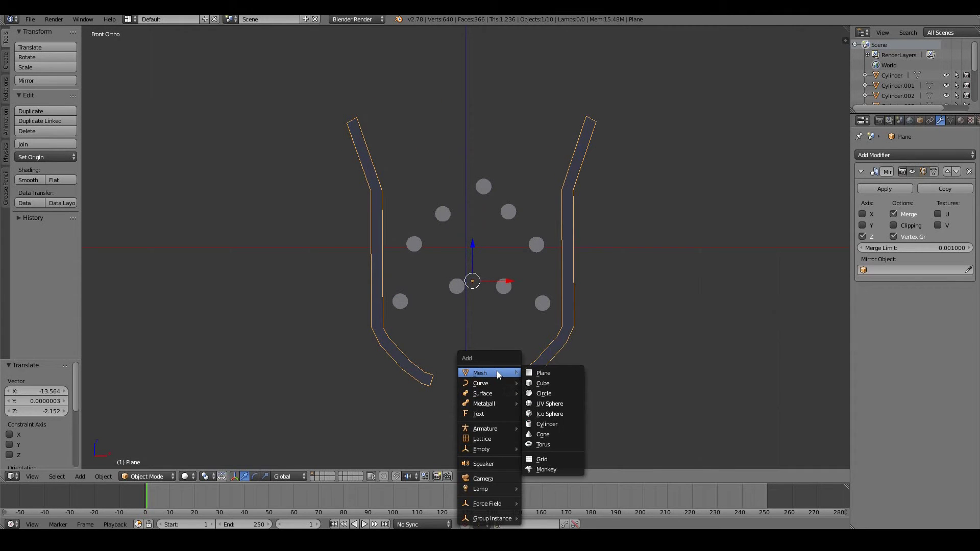
left_click(544, 383)
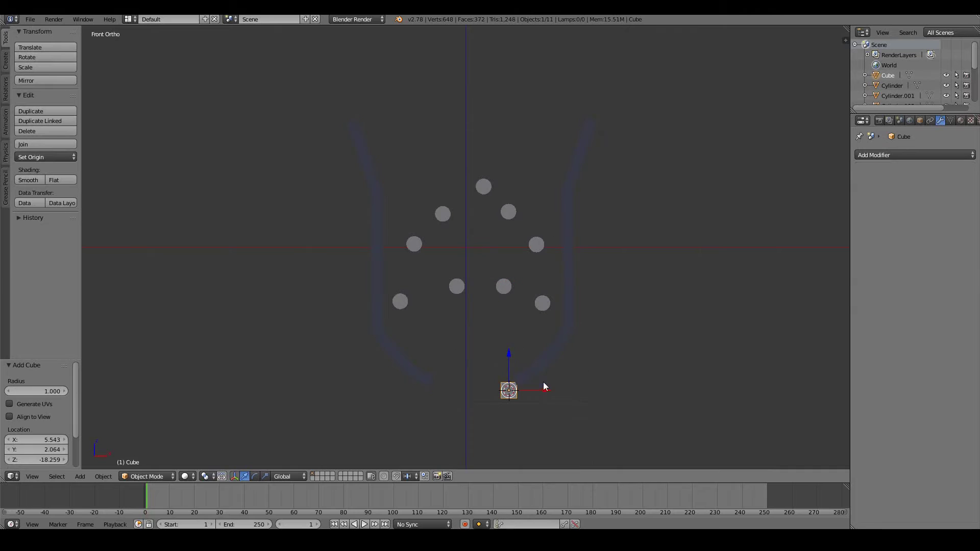
key("s")
left_click(519, 400)
key("r")
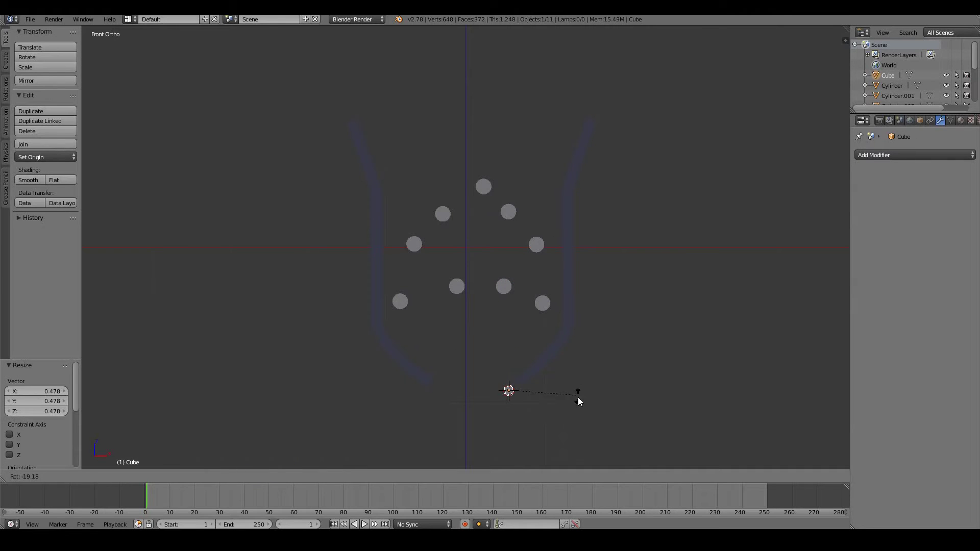
left_click(577, 408)
key("g")
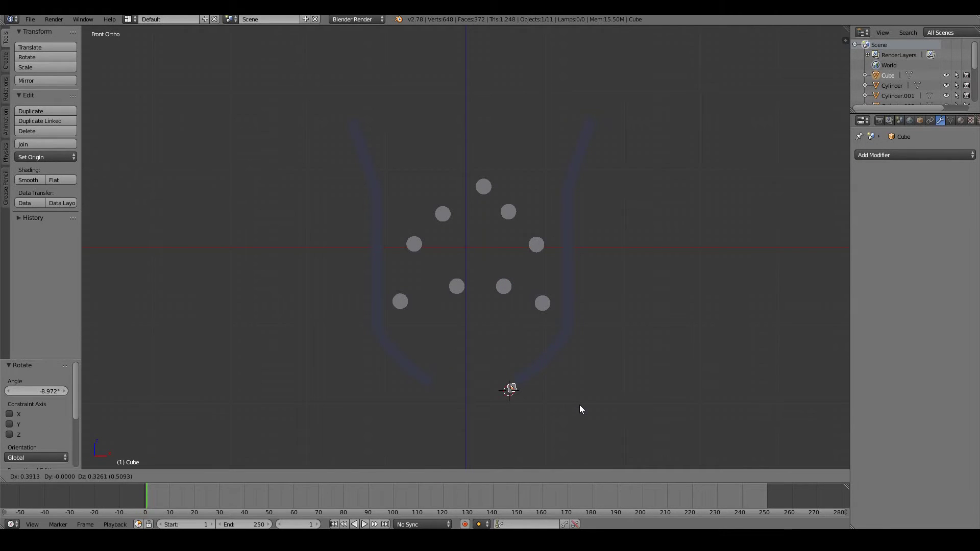
left_click(581, 406)
Stretch the cube 4.136 along Y to give it depth.
key("r")
right_click(589, 385)
key("ctrl+z")
key("ctrl+z")
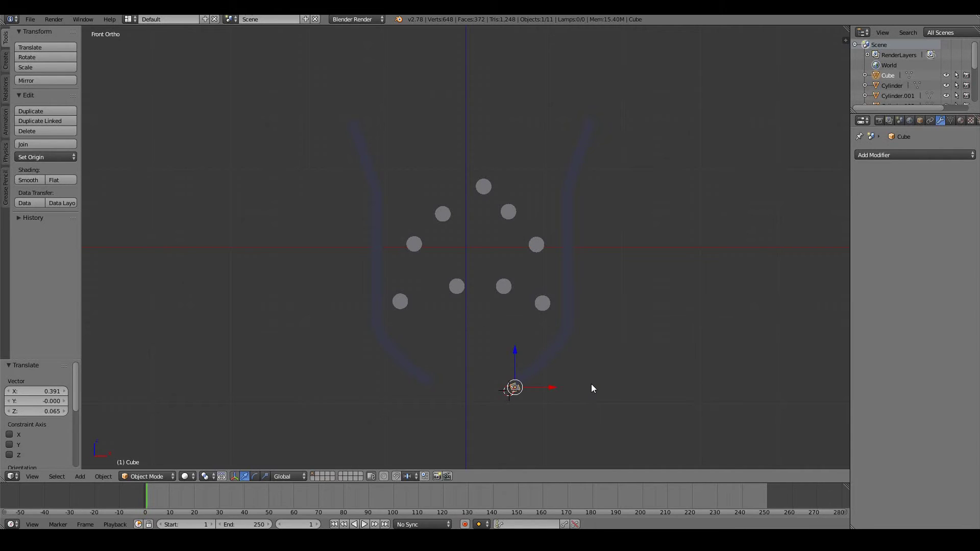
middle_click_drag(589, 384, 520, 376)
key("s")
key("y")
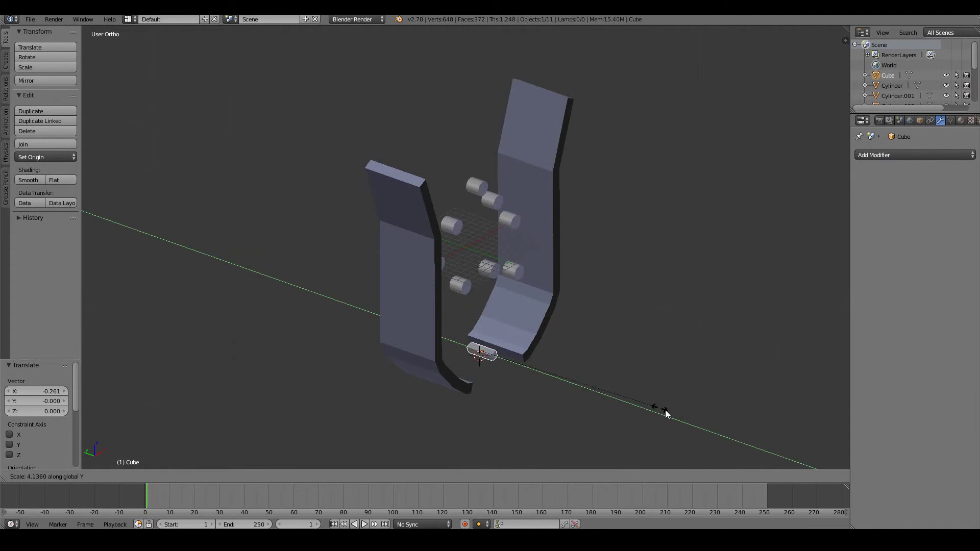
left_click(657, 412)
Reposition the stretched cube and tilt it about -19° at the funnel's bottom gap.
key("g")
left_click(599, 403)
middle_click_drag(599, 403, 574, 396)
key("r")
left_click(577, 378)
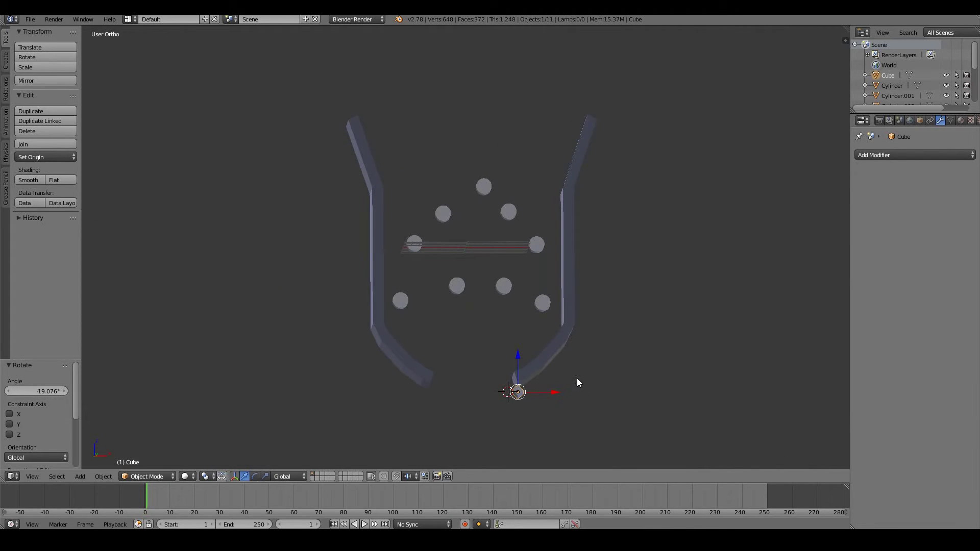
key("KP_1")
Scale the cube 7.446 along its local X into a long bar and place it beneath the right wall.
key("Tab")
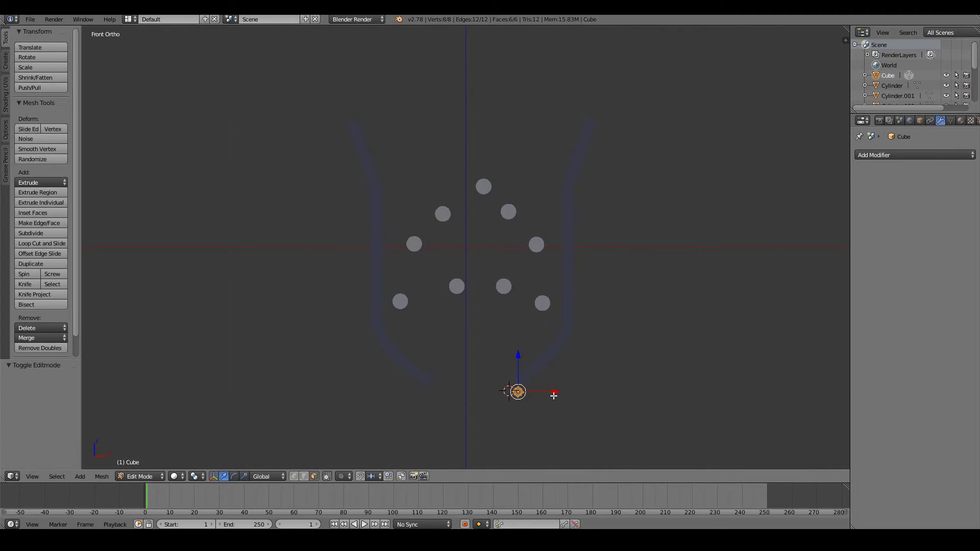
key("Tab")
key("s")
key("x")
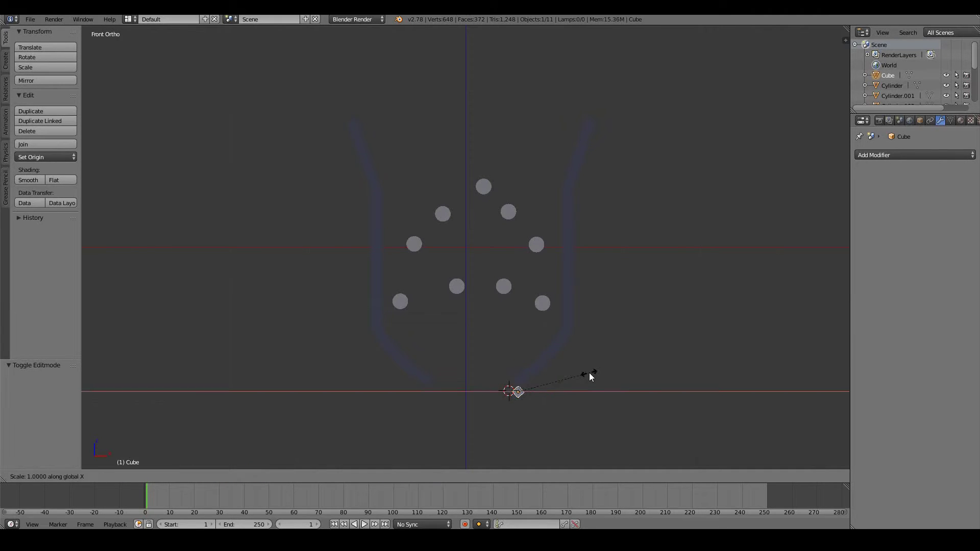
key("x")
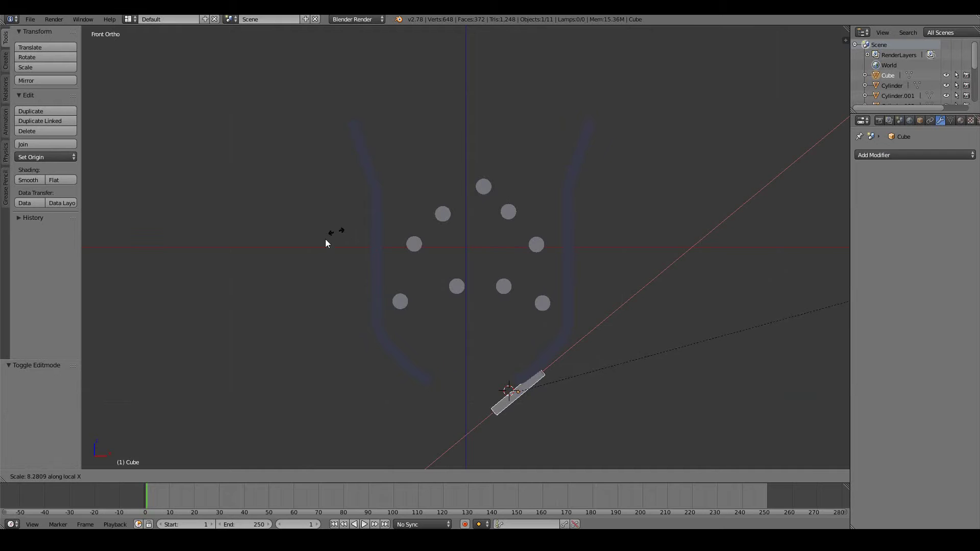
left_click(288, 267)
key("g")
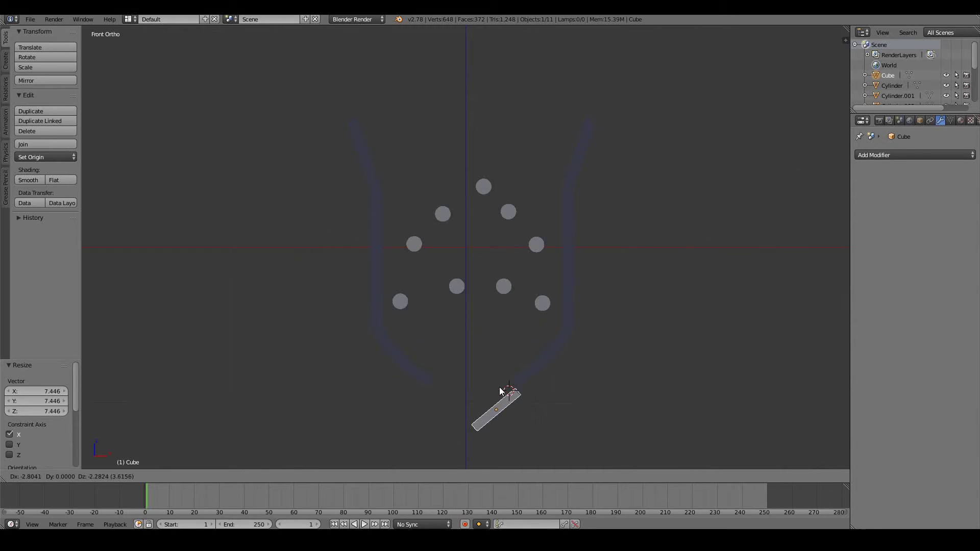
left_click(505, 391)
key("Tab")
middle_click_drag(506, 391, 574, 418)
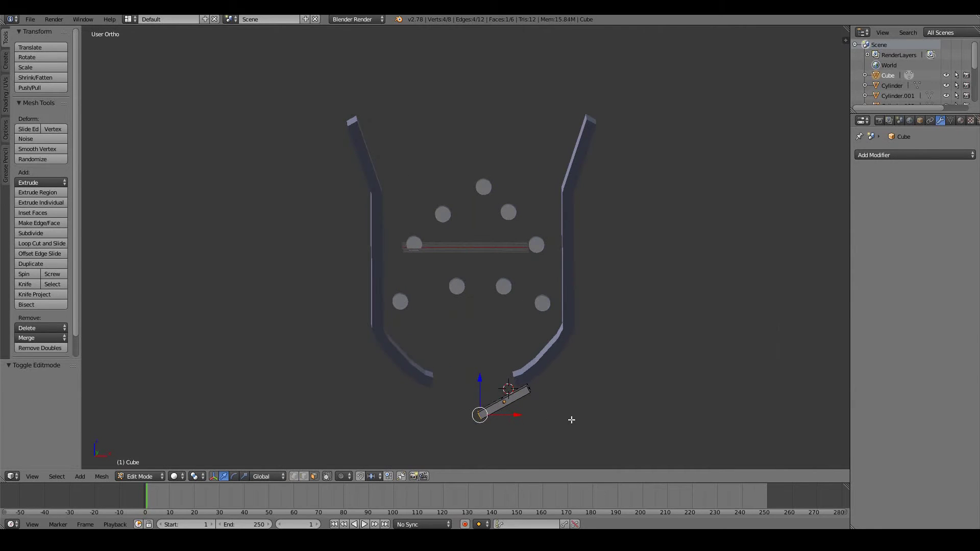
In Edit Mode, scale the bar's selected end along Z to taper it into a flipper shape.
key("s")
key("x")
key("x")
key("Escape")
key("s")
key("z")
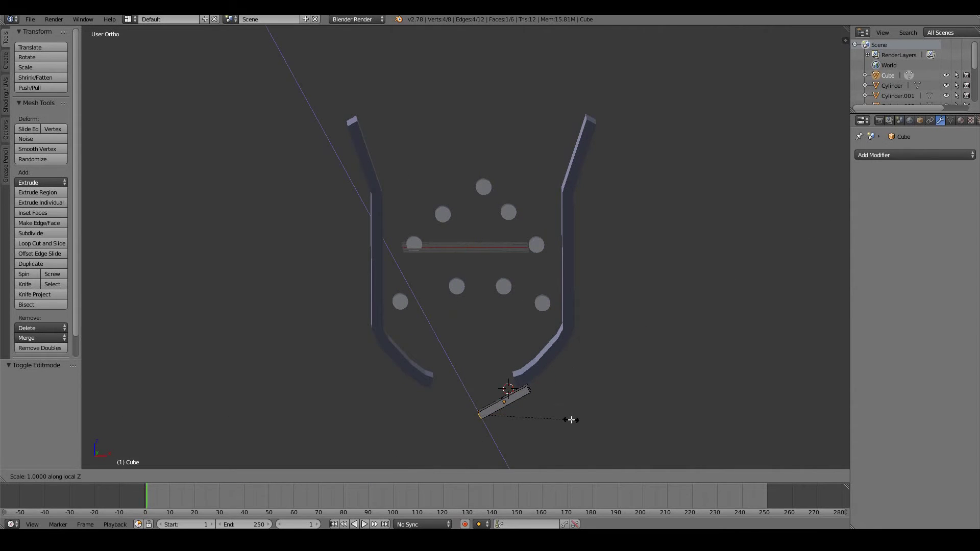
key("Escape")
key("s")
key("z")
key("z")
left_click(522, 418)
middle_click_drag(531, 386, 567, 400)
key("s")
key("z")
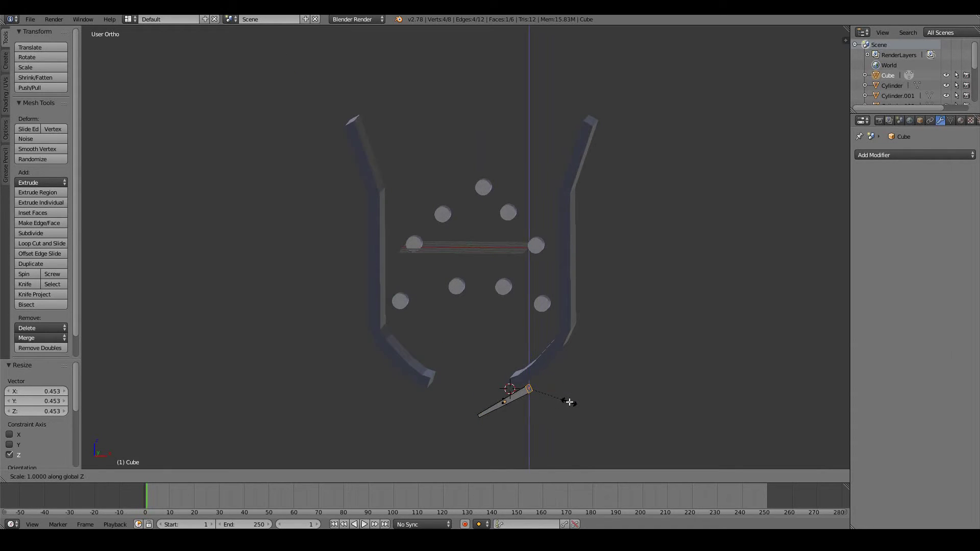
key("z")
left_click(631, 454)
mouse_move(624, 450)
middle_mouse_down()
mouse_move(576, 412)
mouse_move(536, 396)
middle_mouse_up()
Extrude two short segments from the flipper's wide end and narrow the new tip.
key("e")
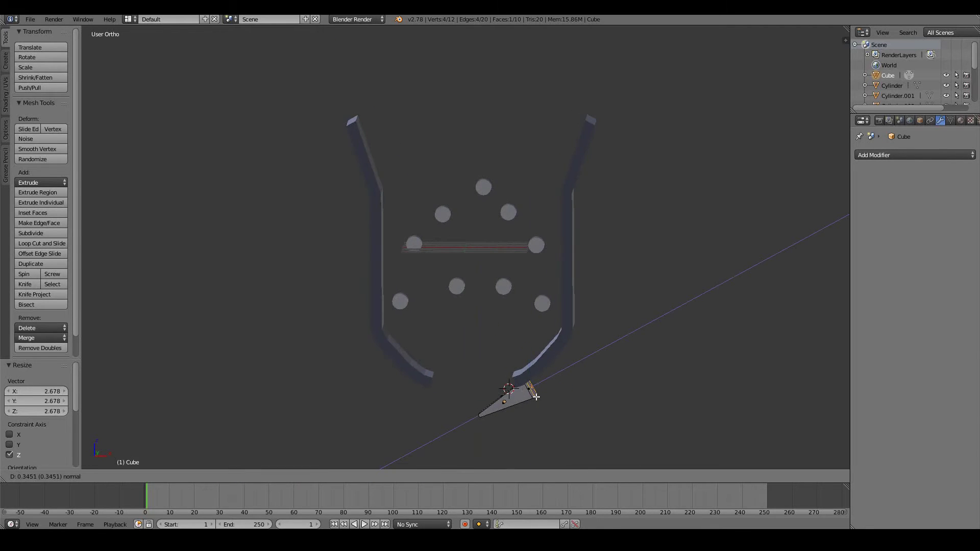
left_click(543, 396)
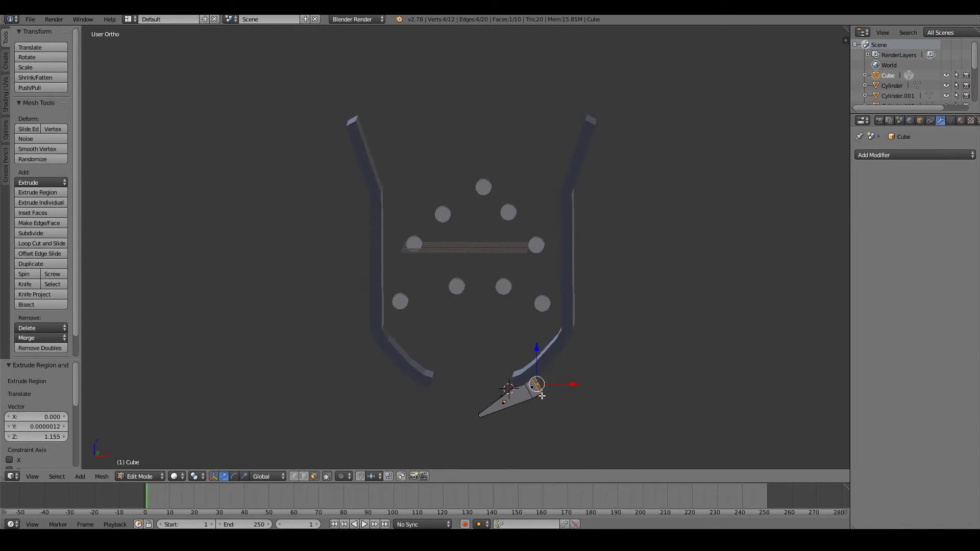
key("e")
left_click(544, 396)
key("s")
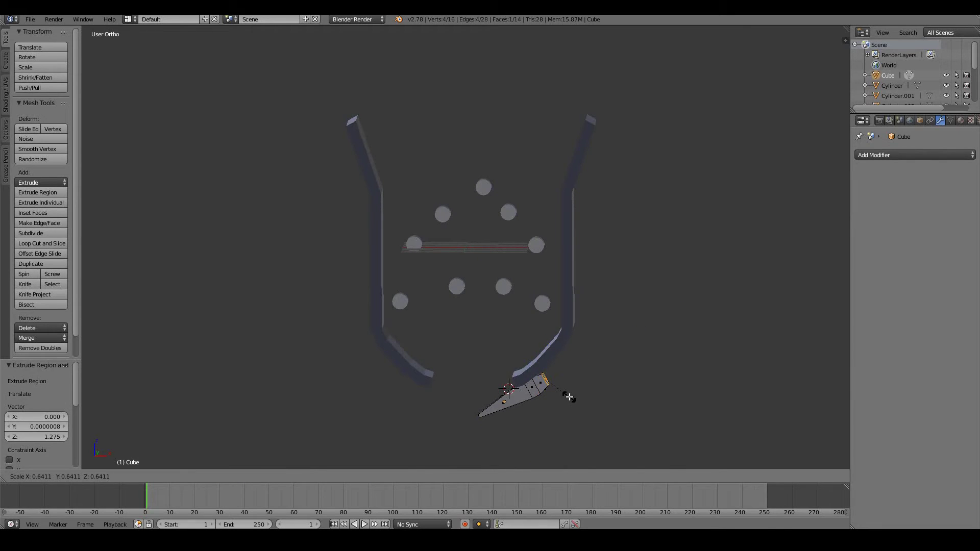
left_click(569, 396)
key("Tab")
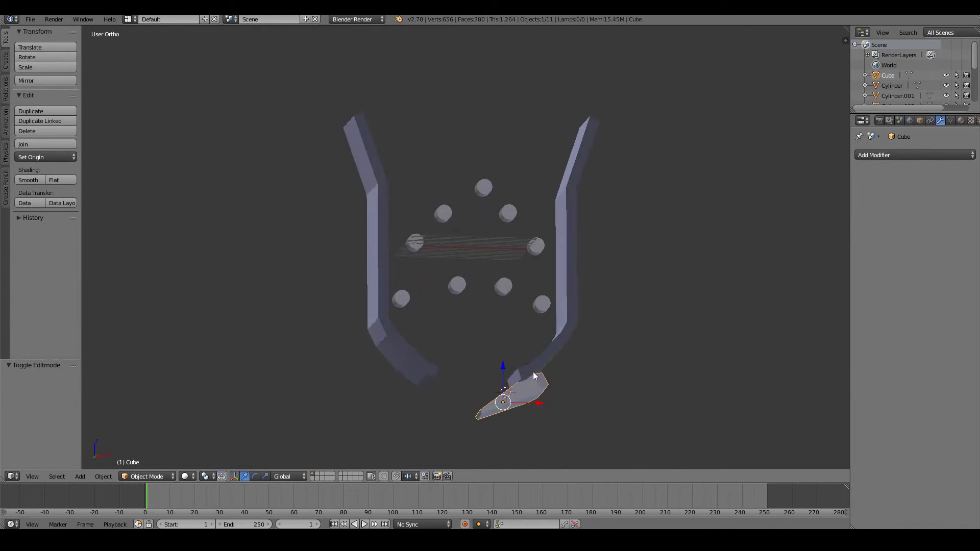
Shrink the flipper to 0.650, set it at the lower right opening, and make a linked copy.
key("KP_1")
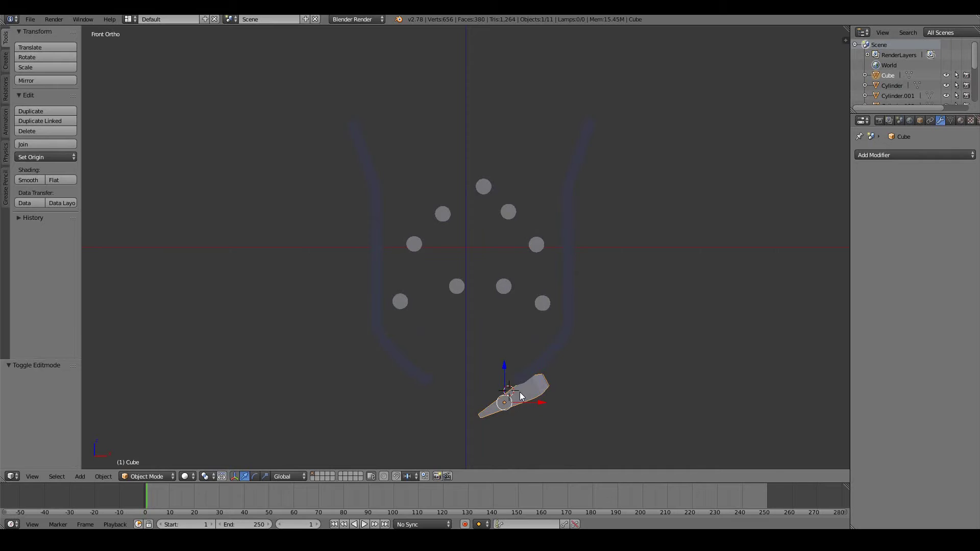
key("g")
left_click(518, 414)
key("s")
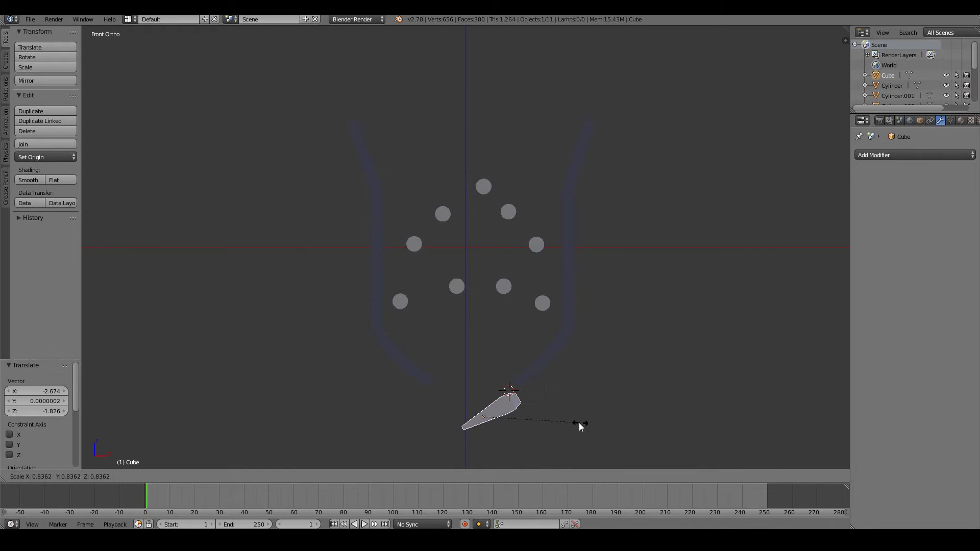
left_click(560, 422)
key("g")
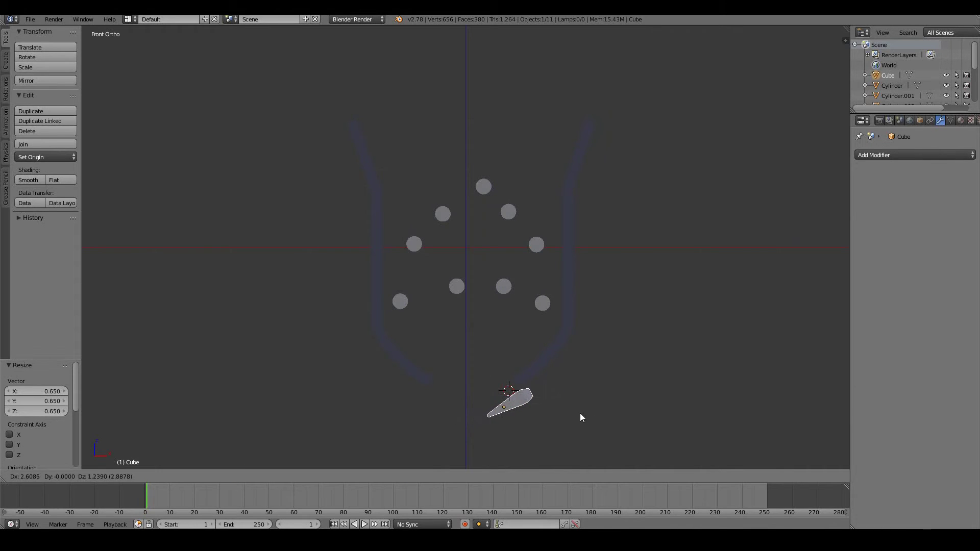
left_click(575, 413)
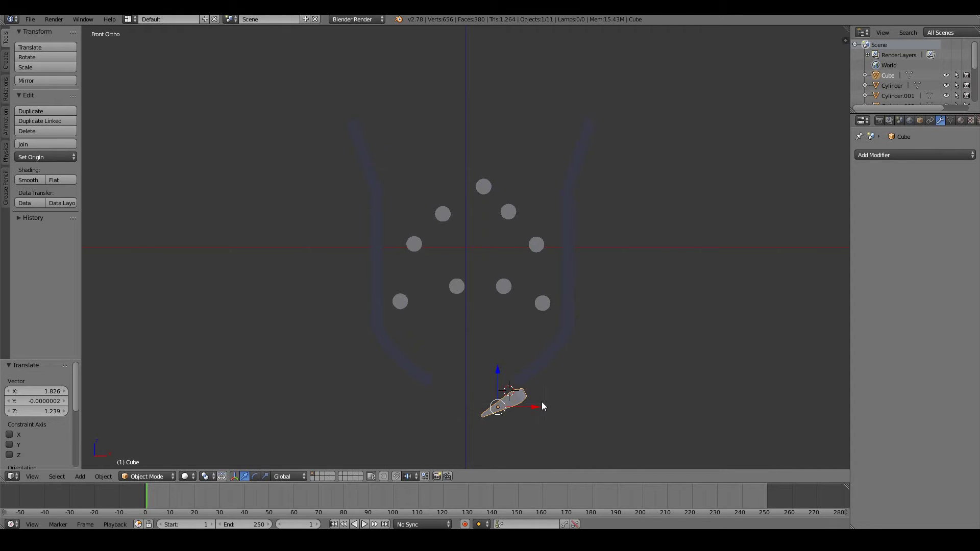
key("alt+d")
Place the linked copy on the left, turn it 180° about Z, and tilt it -6.2° under the left wall.
left_click(457, 410)
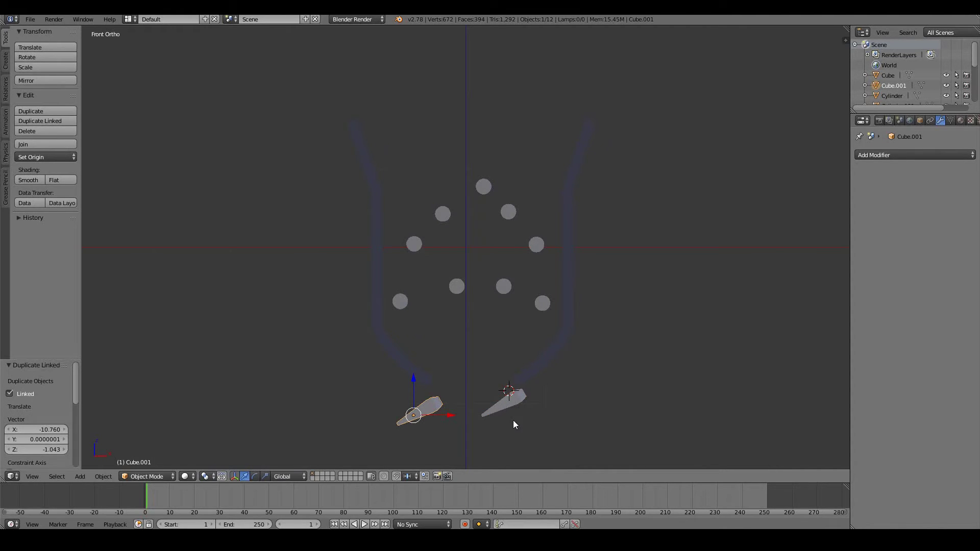
type("rz180")
key("Return")
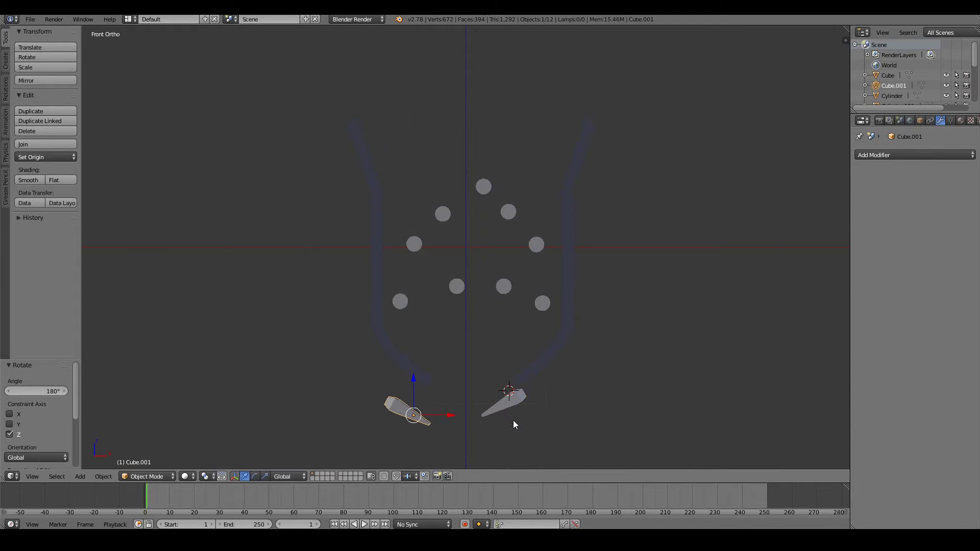
key("g")
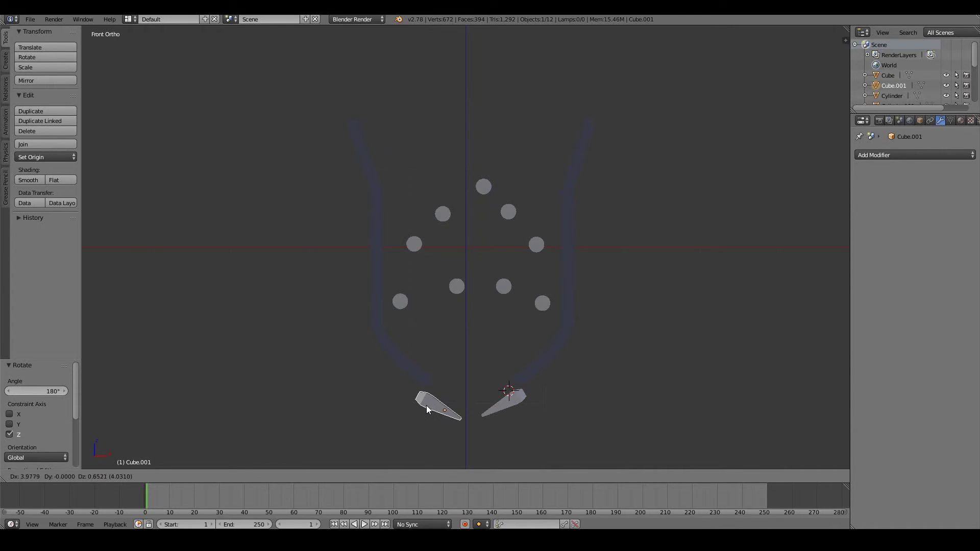
left_click(427, 407)
key("r")
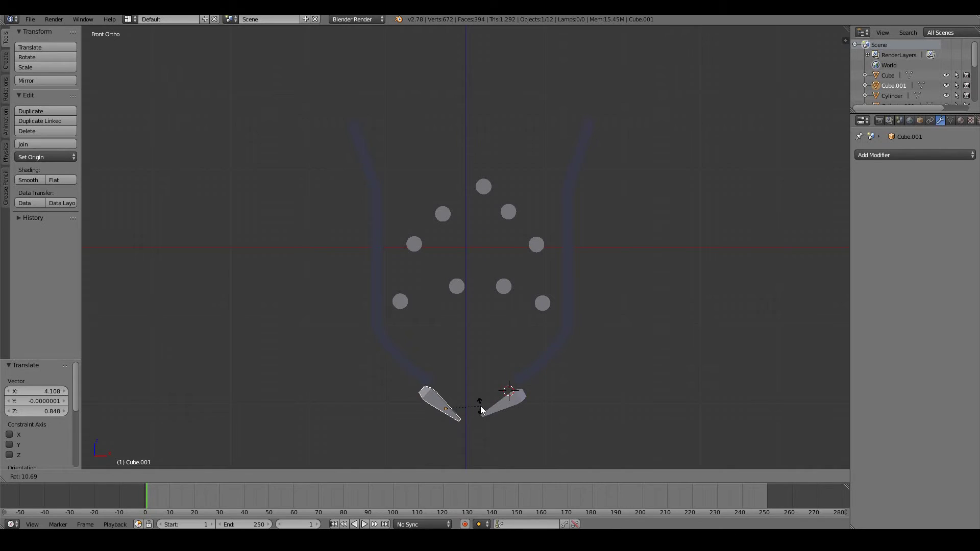
left_click(478, 409)
key("g")
left_click(478, 407)
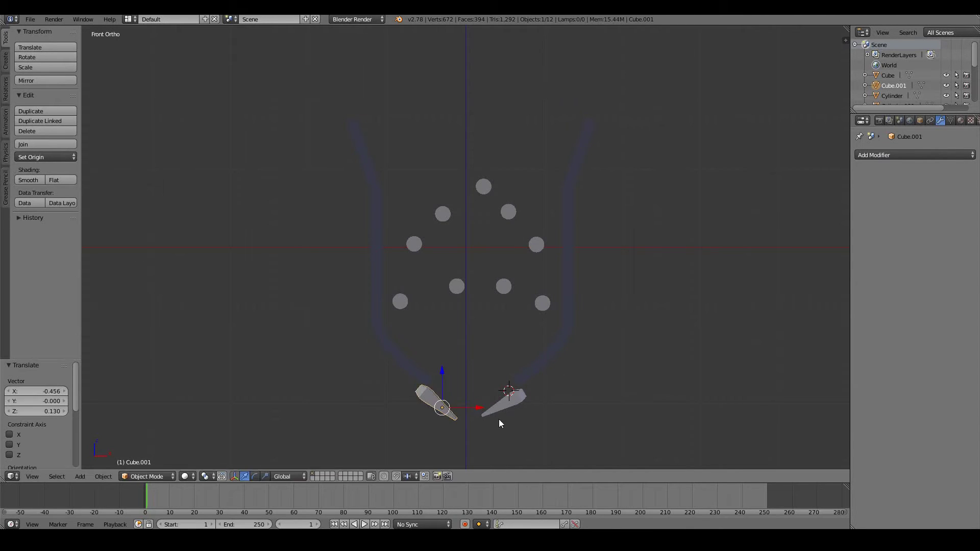
key("r")
left_click(510, 415)
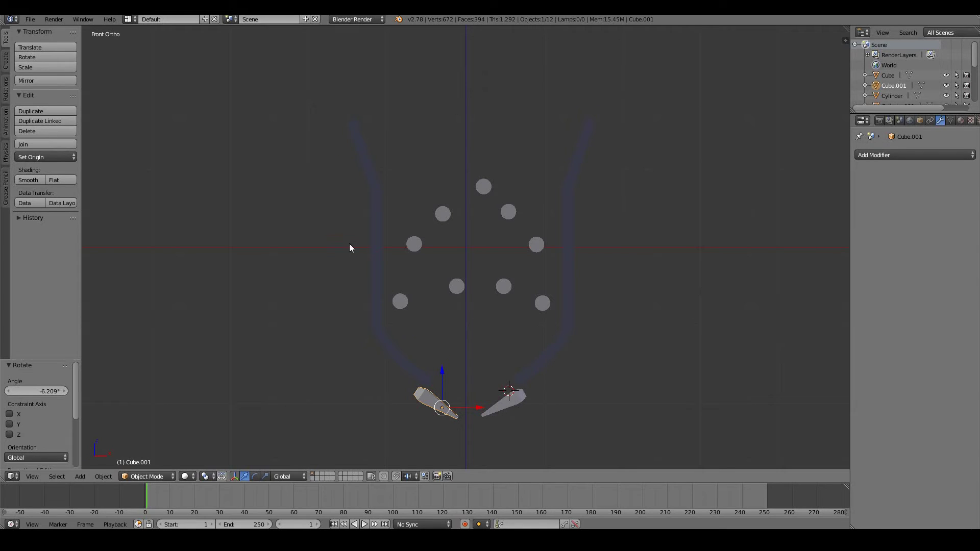
middle_click_drag(352, 251, 456, 346)
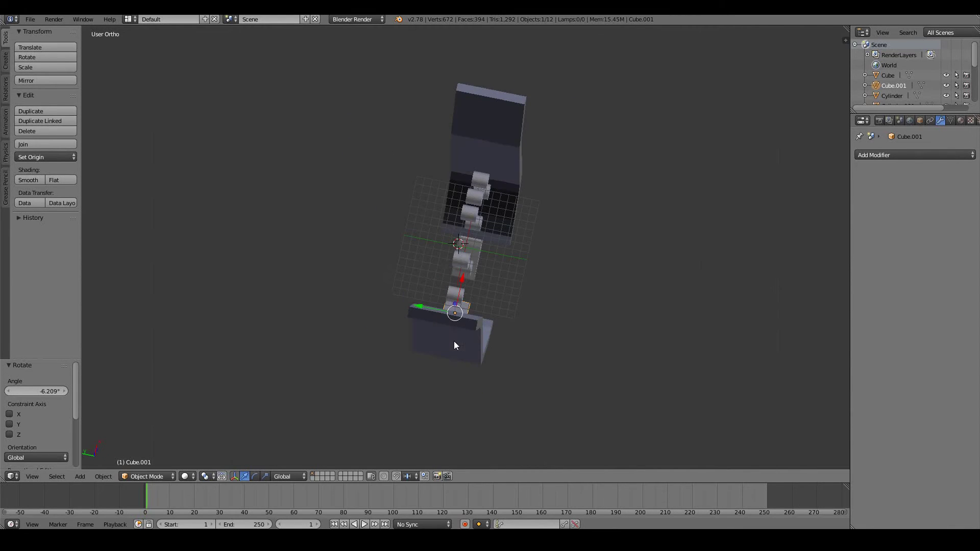
Select the seven bumper cylinders and stretch them 4.923 along Y.
middle_click_drag(461, 232, 460, 275)
right_click(460, 275, "shift")
right_click(468, 267, "shift")
right_click(497, 243, "shift")
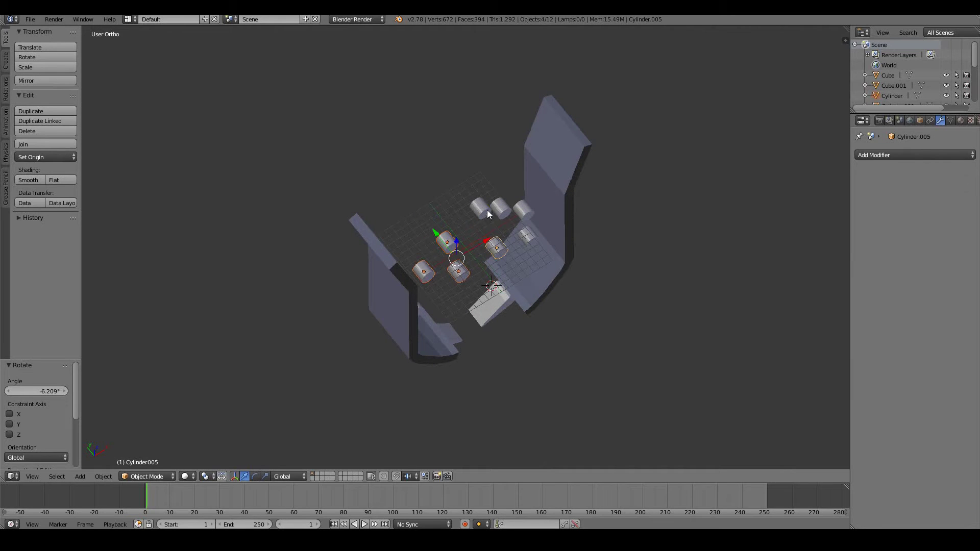
right_click(487, 210, "shift")
right_click(505, 208, "shift")
right_click(520, 208, "shift")
middle_click_drag(520, 209, 536, 247)
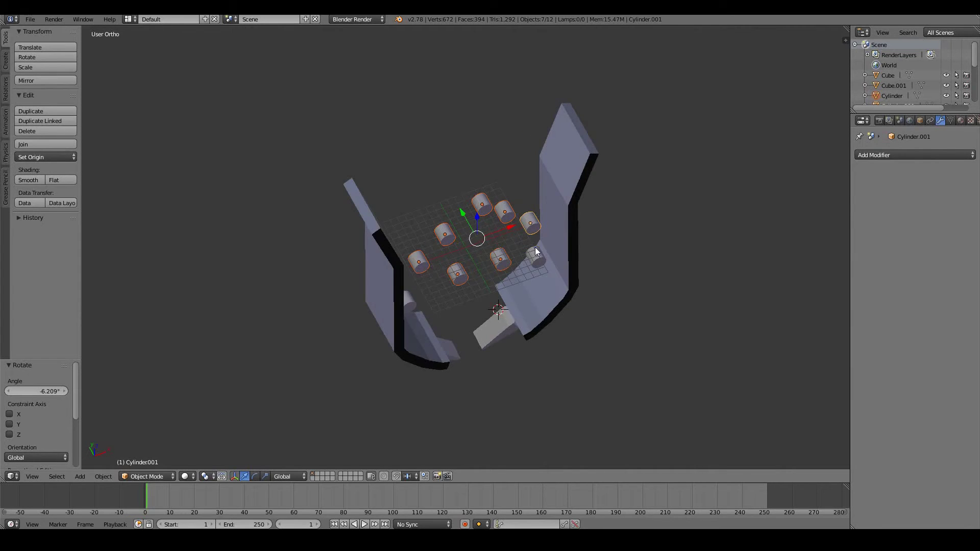
right_click(476, 229, "shift")
middle_click_drag(430, 304, 480, 326)
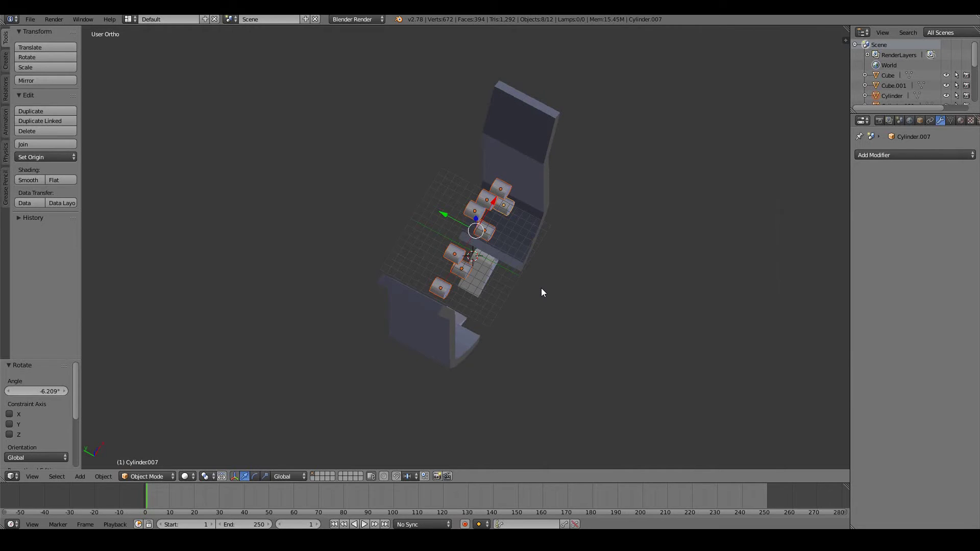
key("s")
key("y")
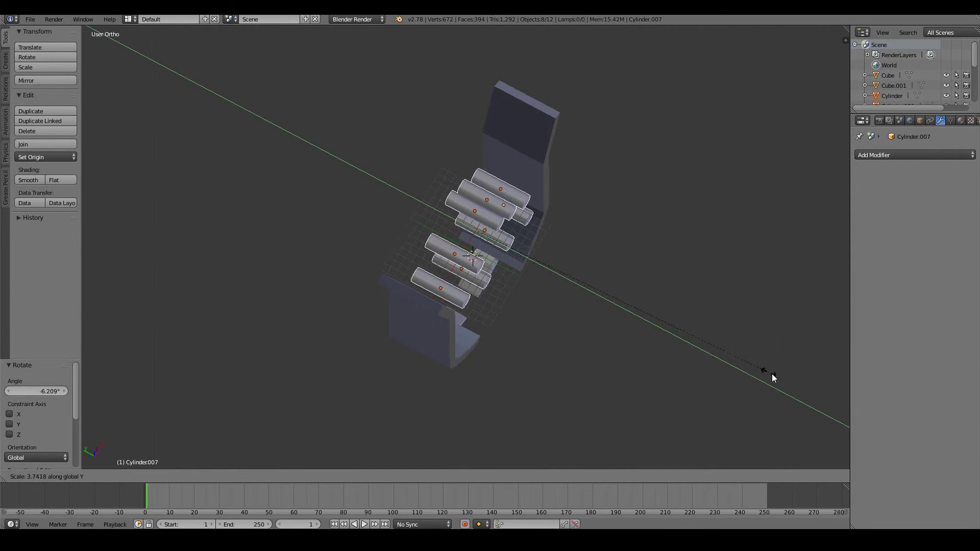
left_click(95, 418)
middle_click_drag(94, 418, 348, 311)
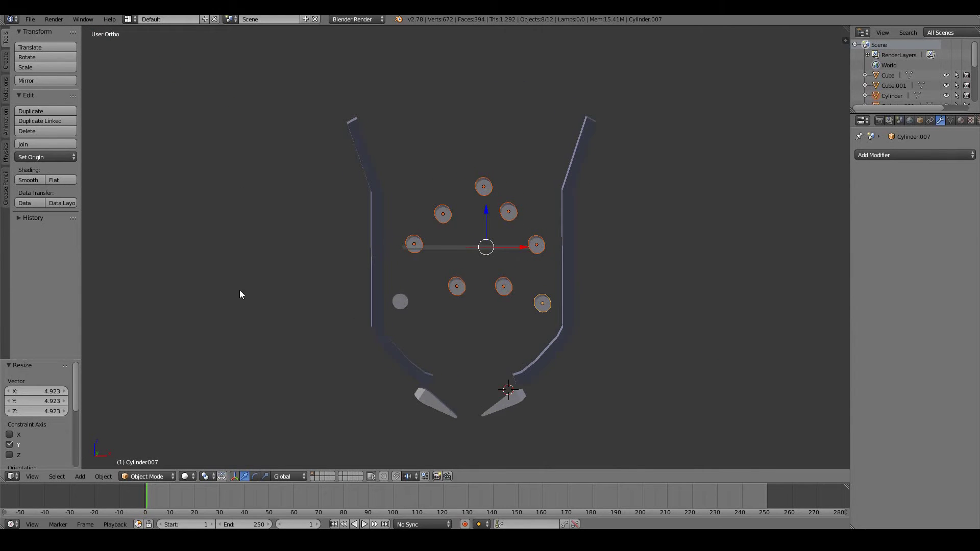
Stretch the remaining lower-left cylinder 4.883 along Y.
right_click(412, 302)
middle_click_drag(412, 302, 424, 354)
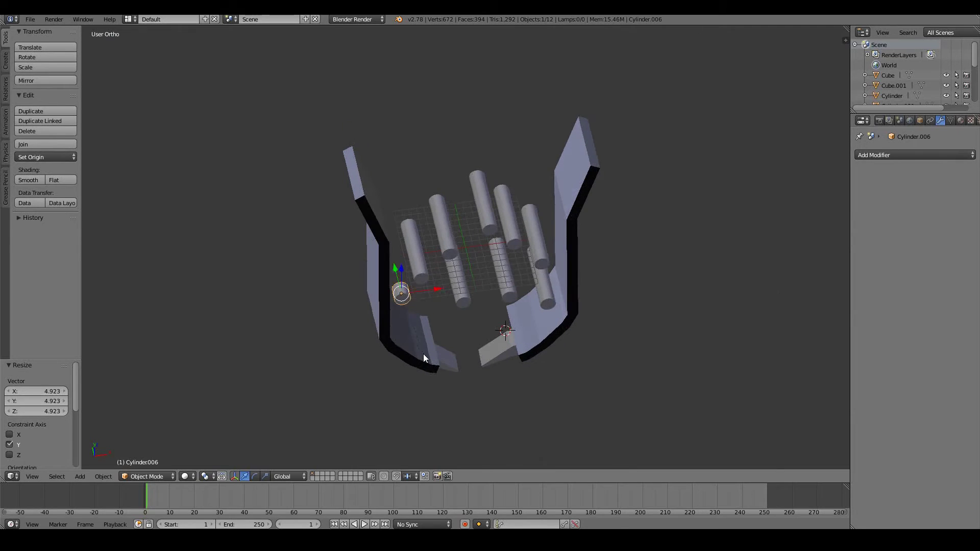
key("s")
key("y")
left_click(492, 153)
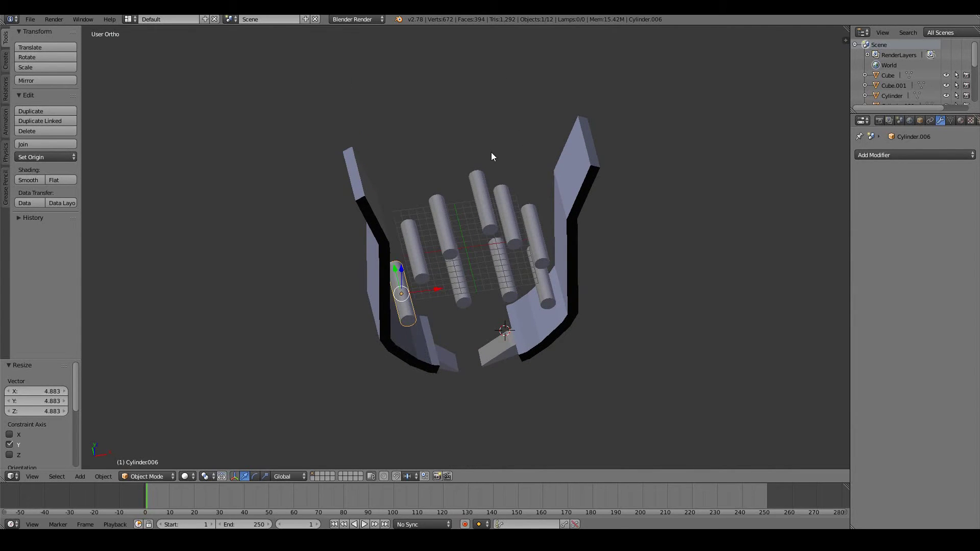
mouse_move(492, 153)
middle_mouse_down()
mouse_move(427, 126)
mouse_move(459, 124)
mouse_move(449, 105)
mouse_move(453, 151)
mouse_move(487, 149)
middle_mouse_up()
key("KP_1")
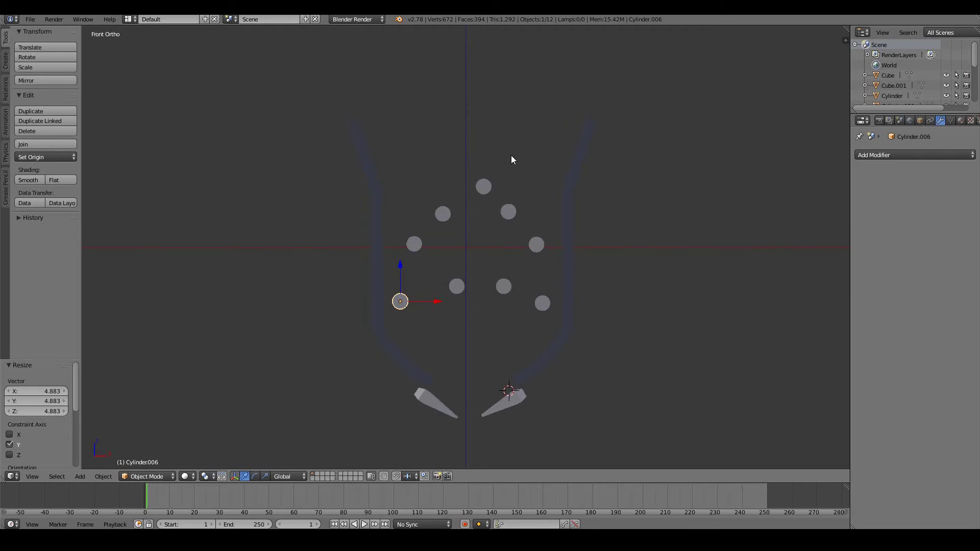
Place the 3D cursor just above the top obstacle.
scroll(495, 147, "up", 1)
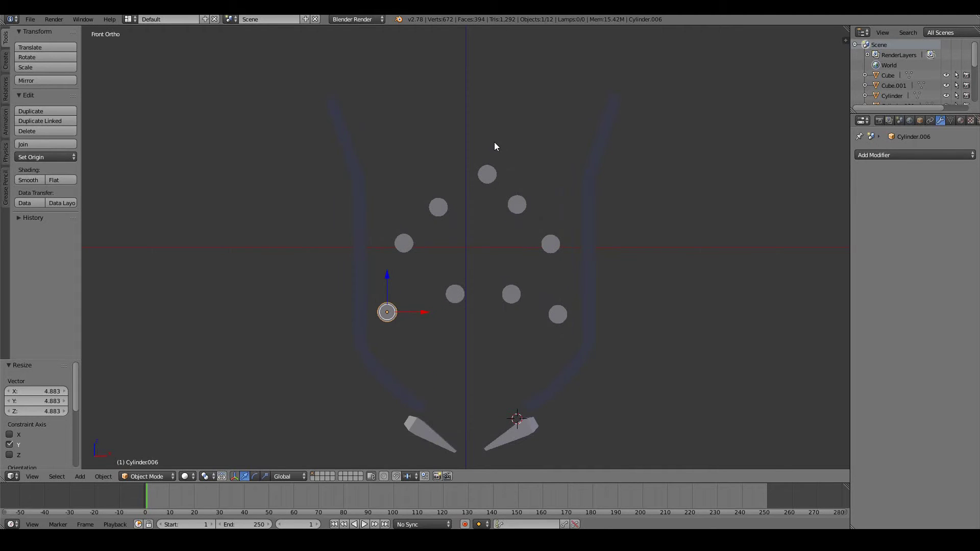
scroll(494, 147, "down", 1)
scroll(494, 147, "down", 1, "shift")
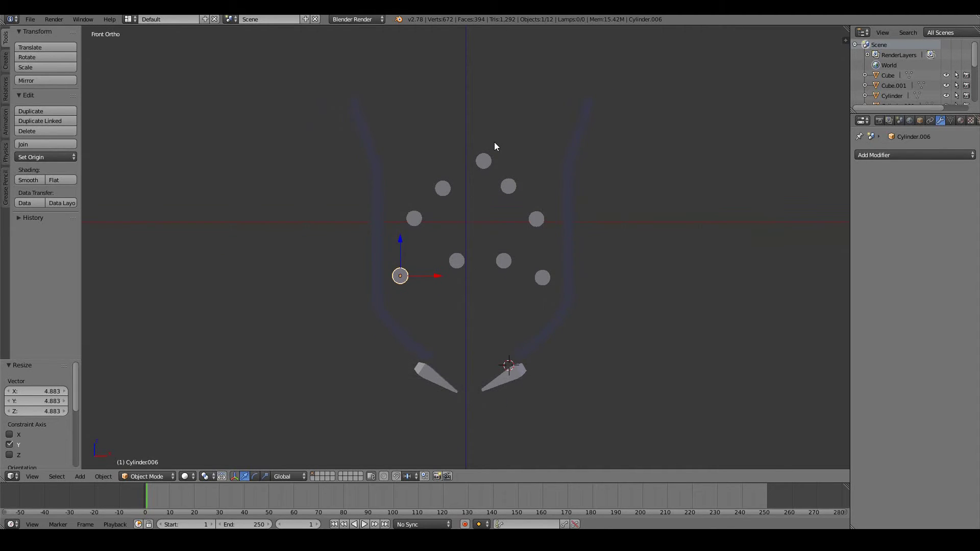
left_click(455, 134)
middle_click_drag(455, 134, 443, 183)
key("KP_1")
Add a UV sphere at the cursor as the ball.
key("shift+a")
mouse_move(581, 59)
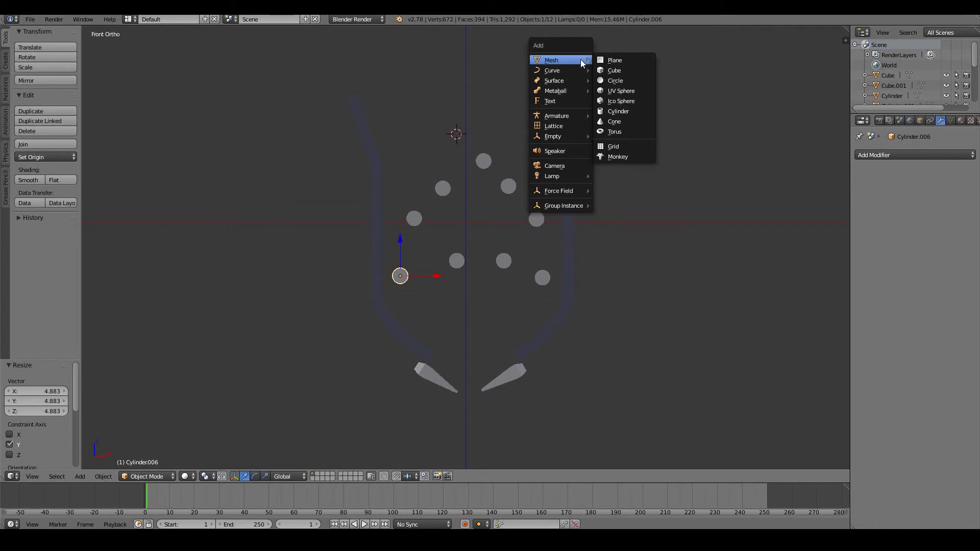
left_click(622, 90)
middle_click_drag(469, 118, 480, 119)
scroll(479, 119, "up", 2)
scroll(480, 119, "down", 3)
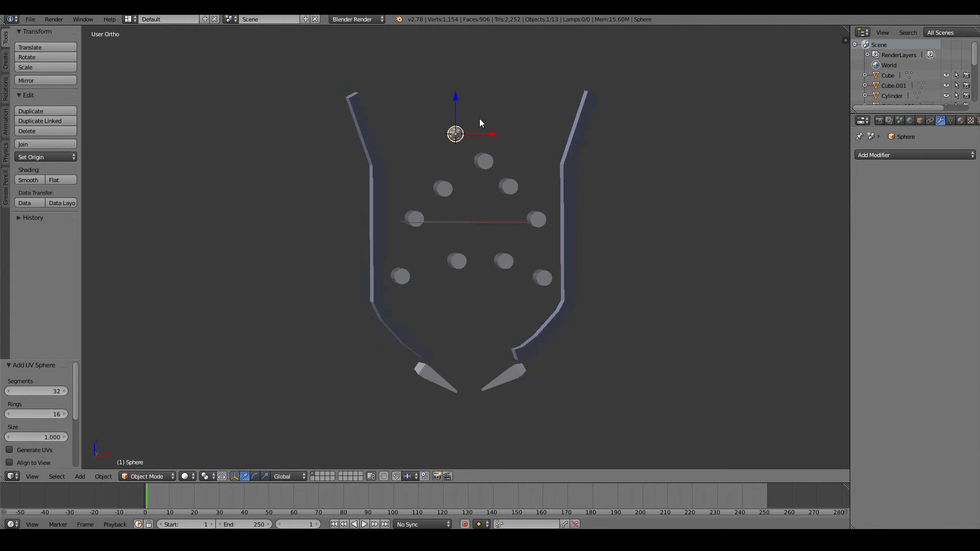
key("KP_1")
Scale the ball to 1.093 and move it 1.902 along X above the top peg.
key("s")
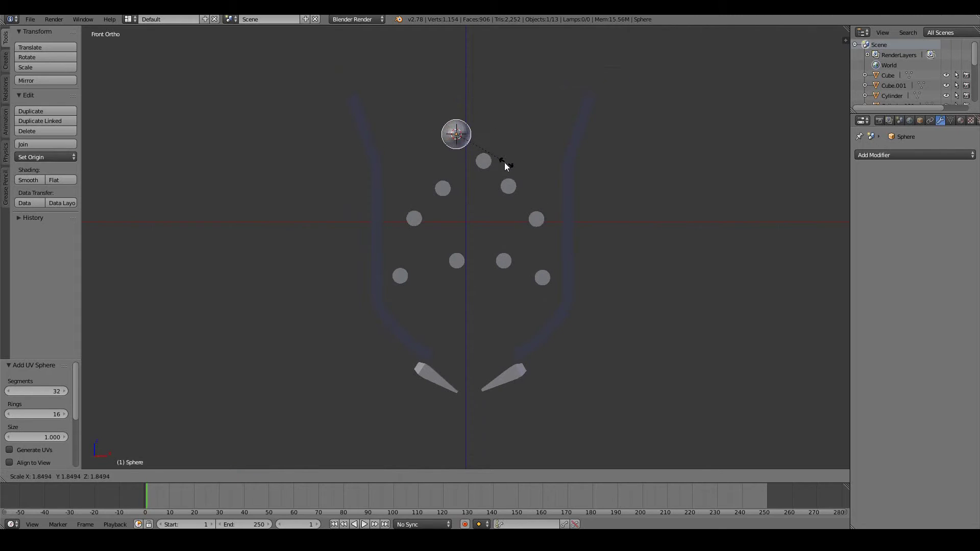
left_click(477, 165)
scroll(477, 164, "up", 1)
key("s")
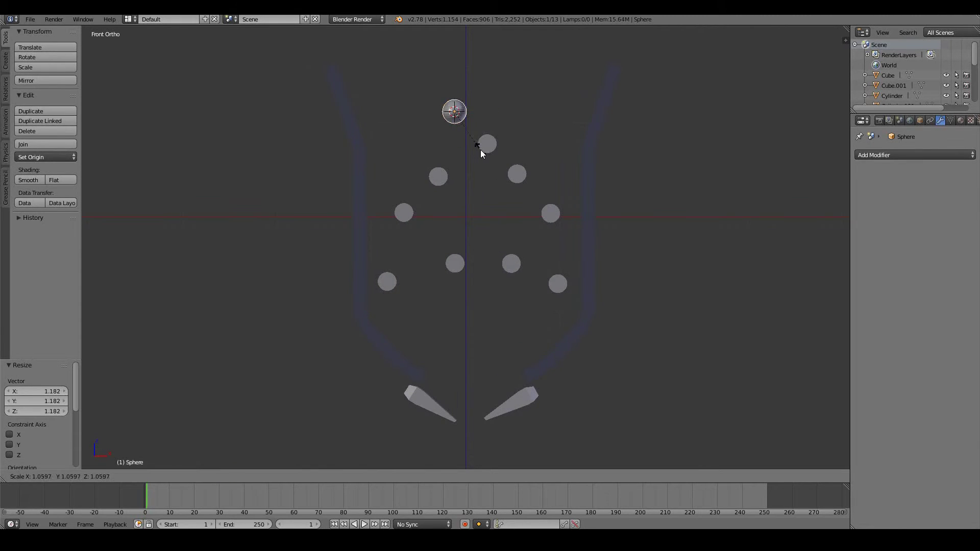
left_click(483, 154)
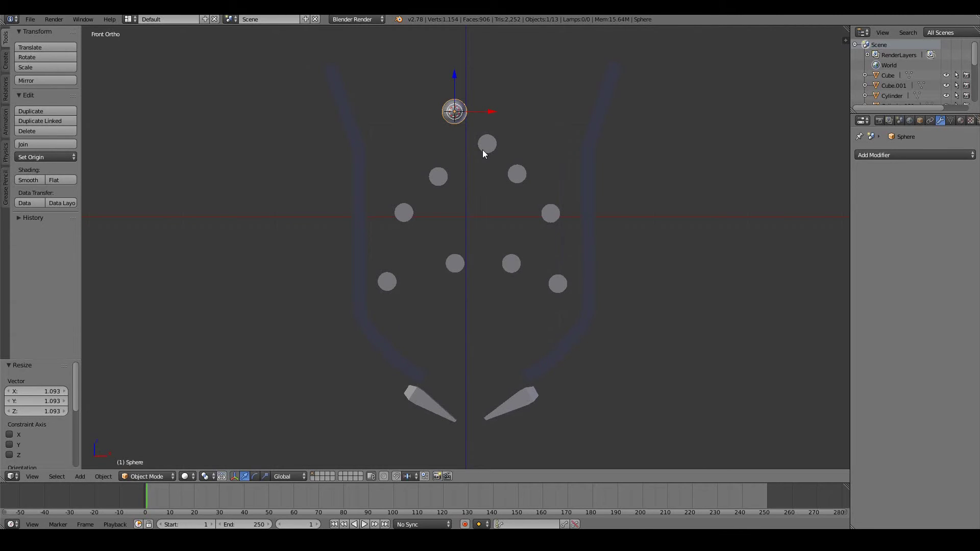
key("g")
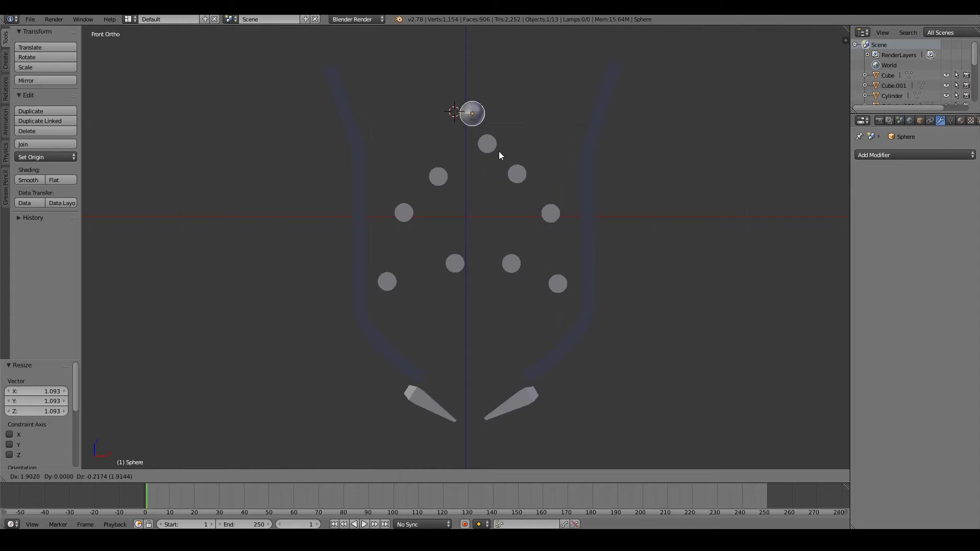
left_click(498, 151)
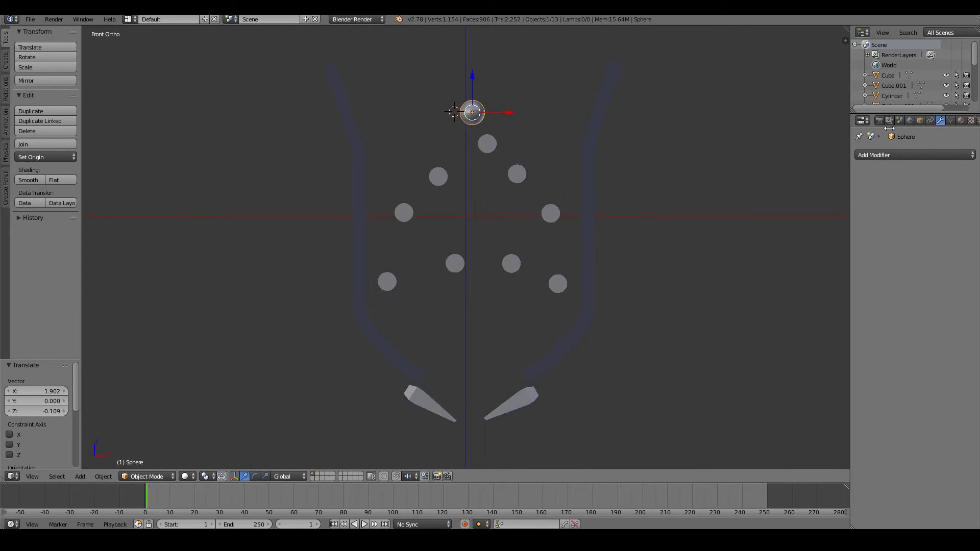
Select the wall planes, add Rigid Body in the Physics tab, and set Type to Passive.
scroll(921, 120, "down", 3)
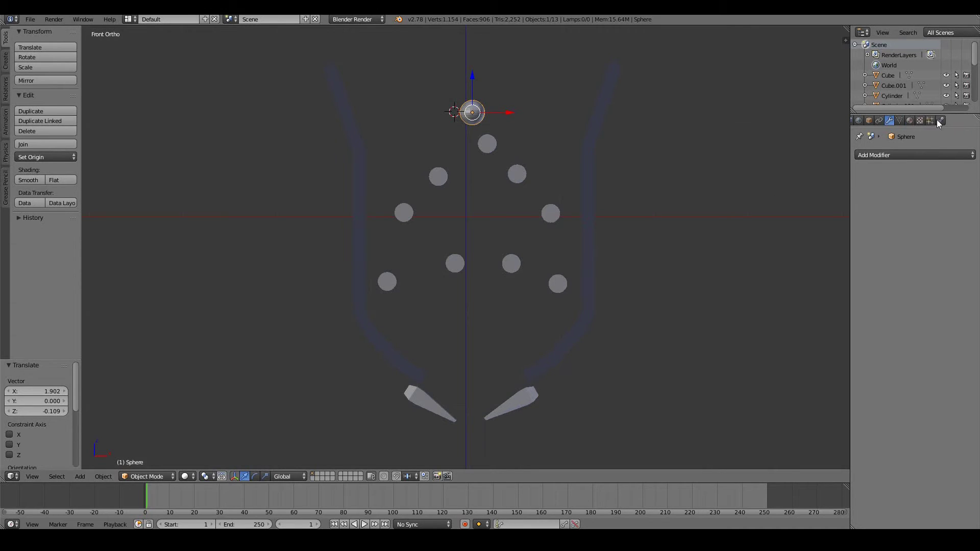
left_click(942, 121)
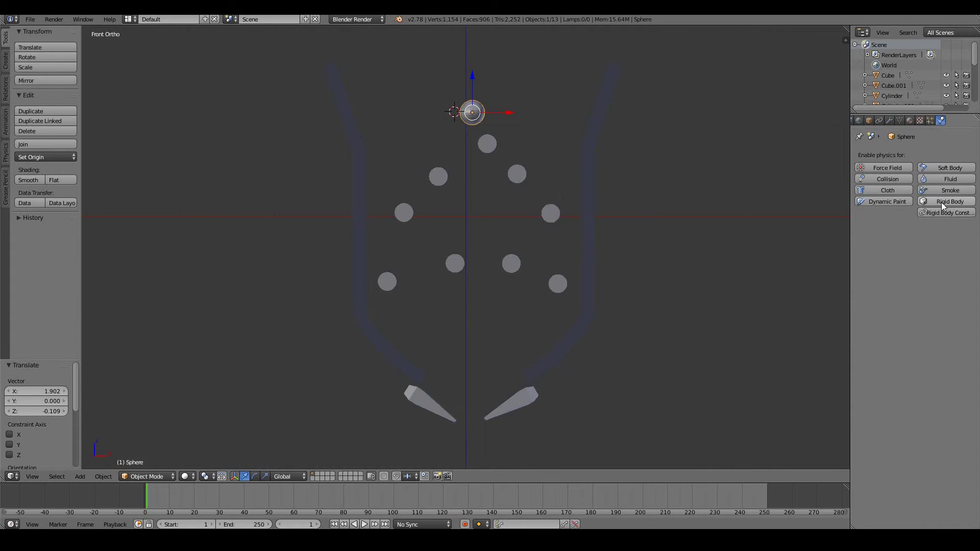
right_click(588, 214)
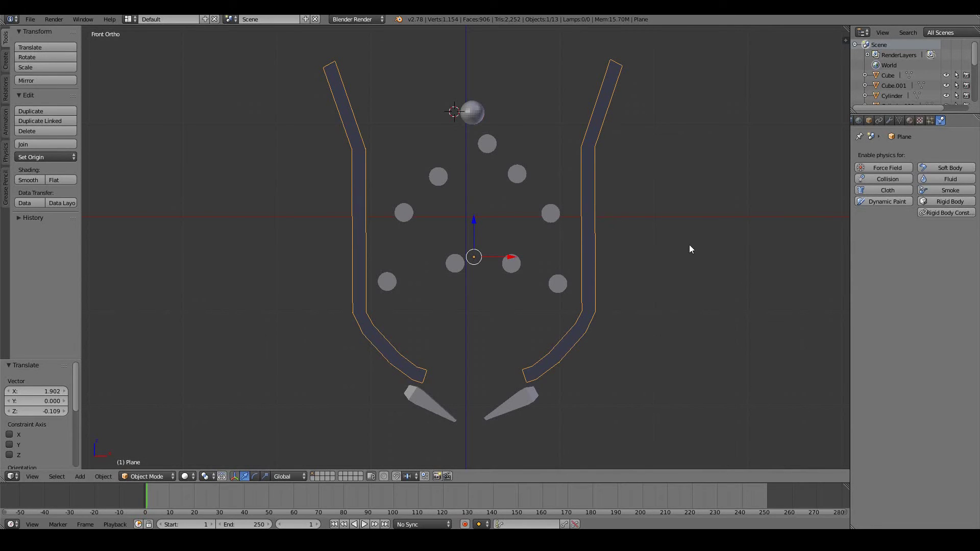
left_click(960, 202)
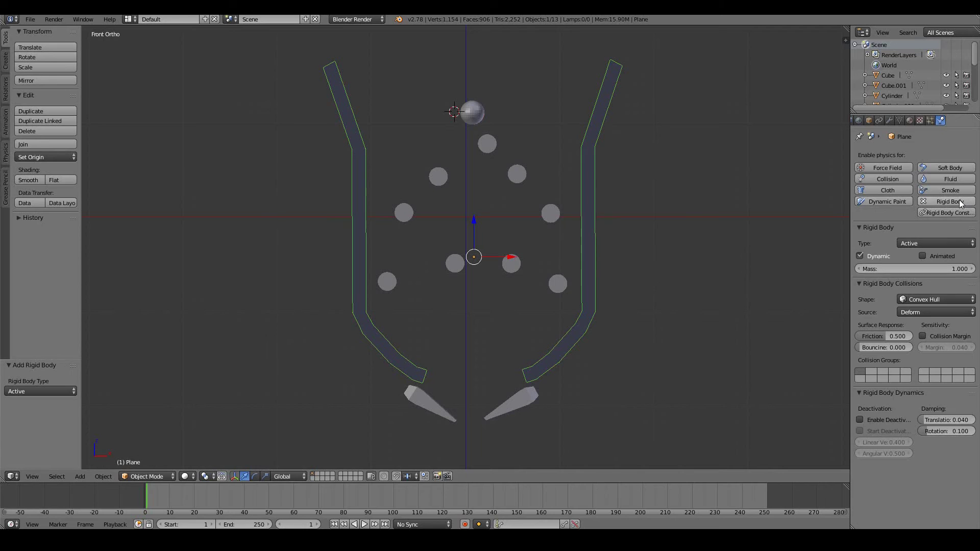
left_click(948, 241)
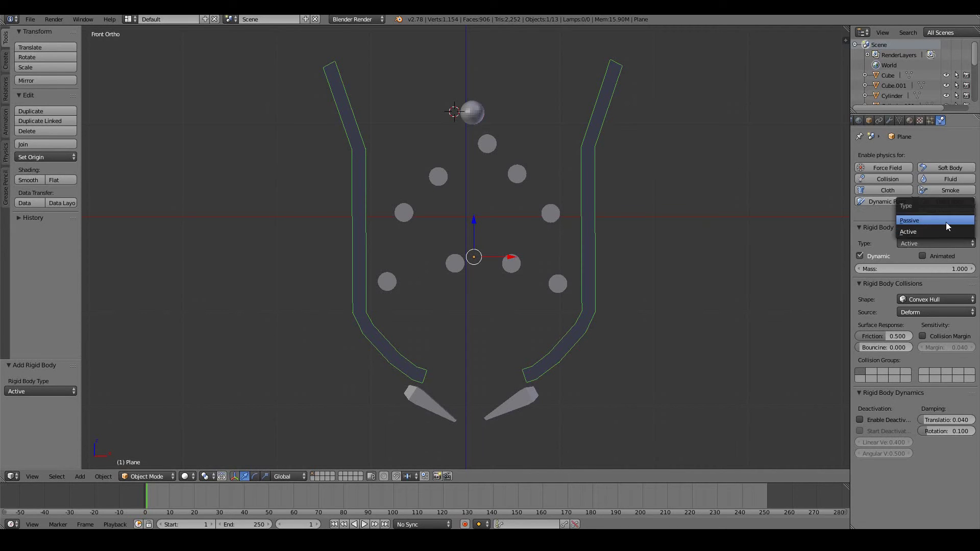
left_click(945, 221)
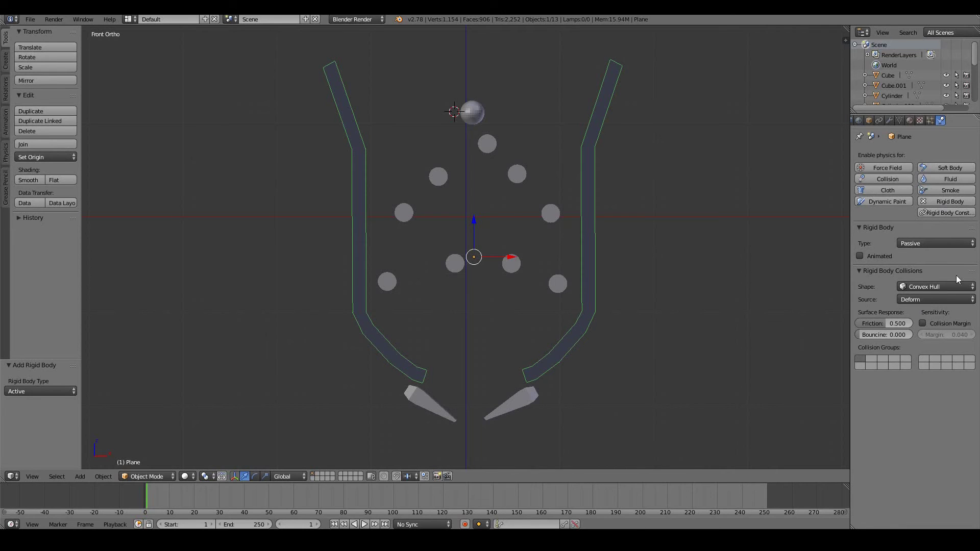
middle_click_drag(652, 291, 660, 294)
From the front view, give the right flipper a Passive rigid body.
key("KP_1")
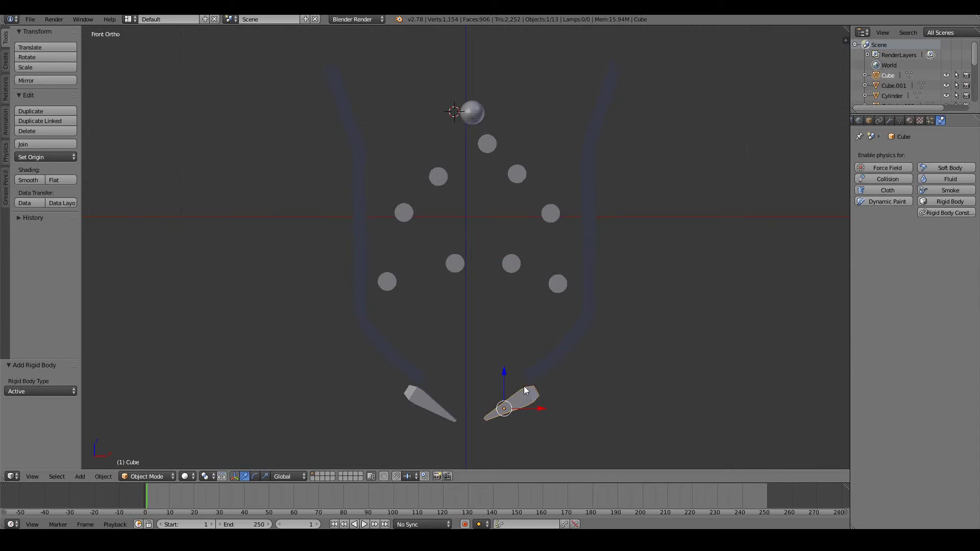
right_click(516, 400)
right_click(453, 409, "shift")
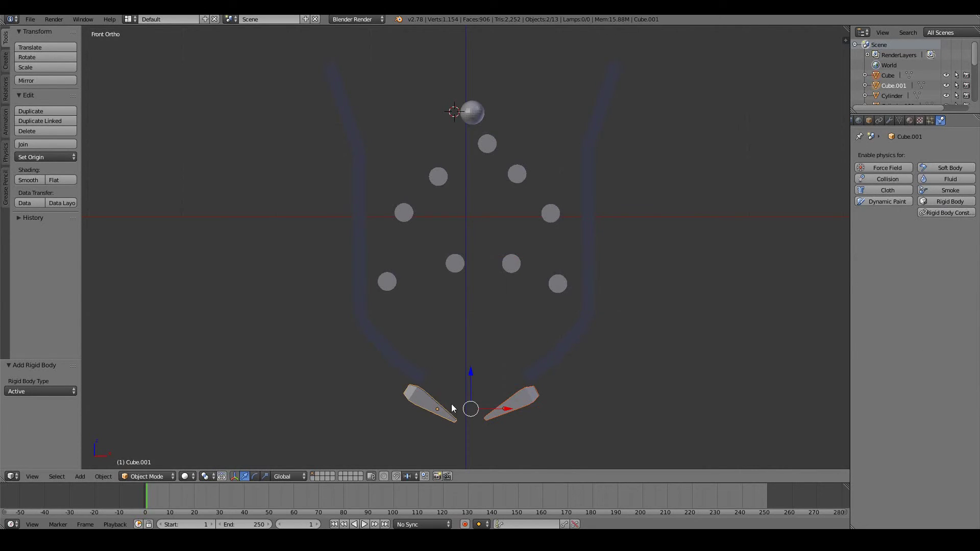
right_click(560, 386)
right_click(513, 403)
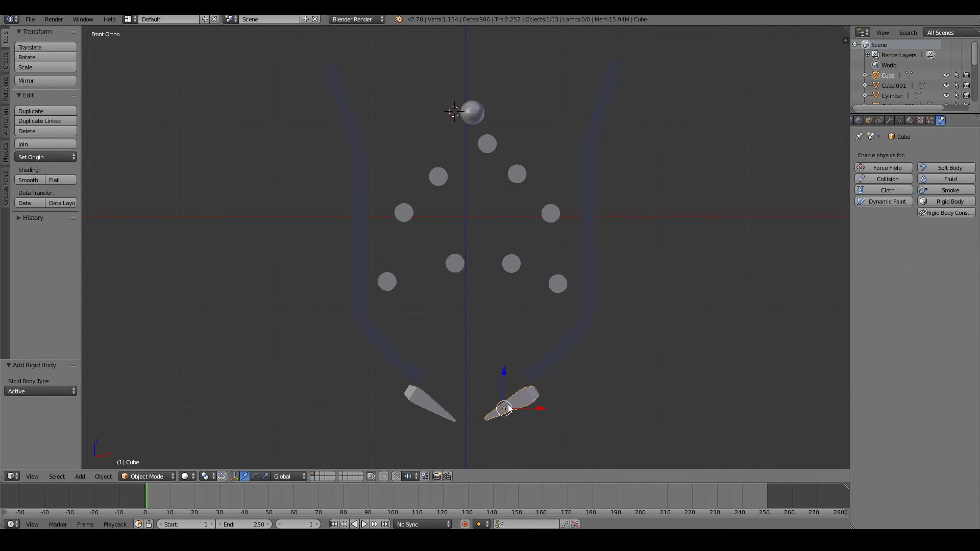
left_click(964, 203)
left_click(945, 244)
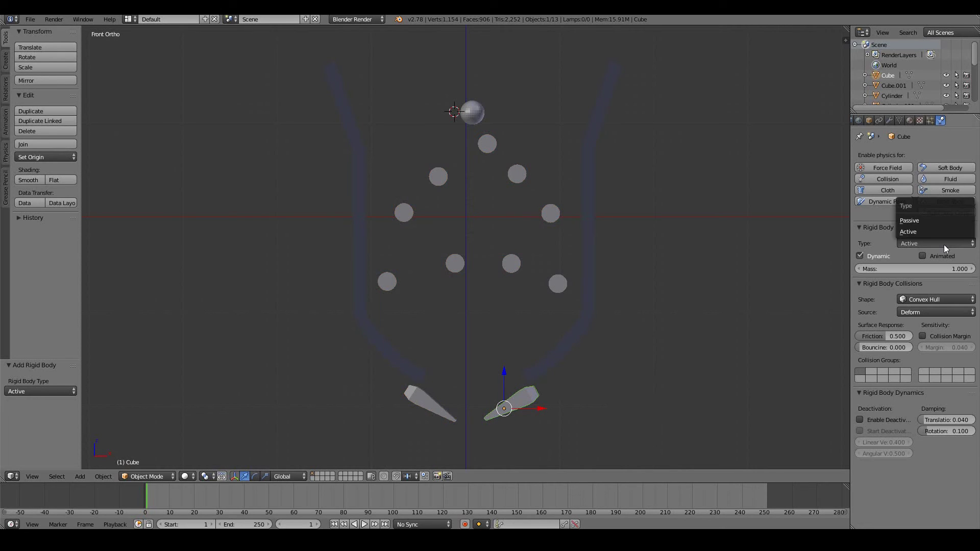
left_click(929, 220)
Add Passive rigid bodies to the left flipper and the next pegs.
right_click(432, 403)
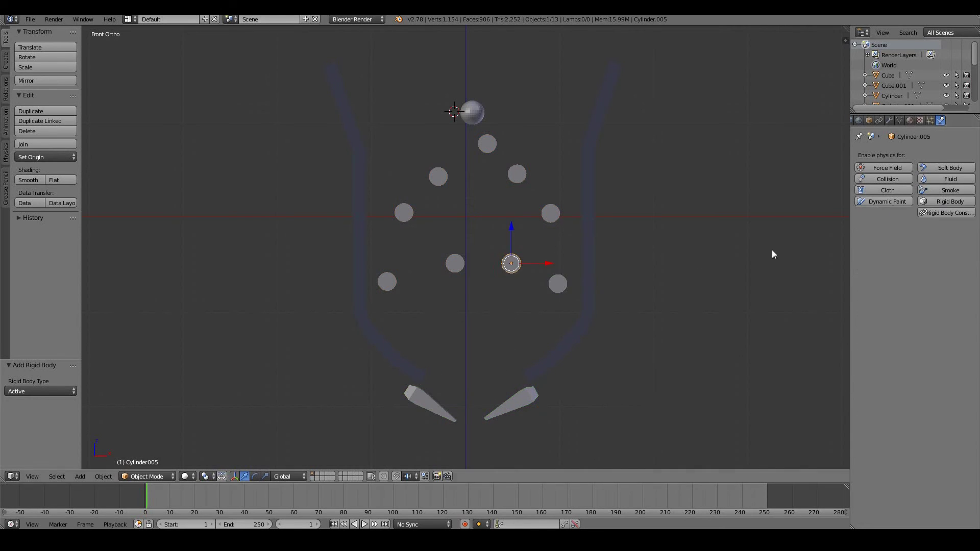
left_click(950, 201)
left_click(455, 264)
left_click(387, 282)
left_click(936, 243)
left_click(924, 223)
left_click(456, 262)
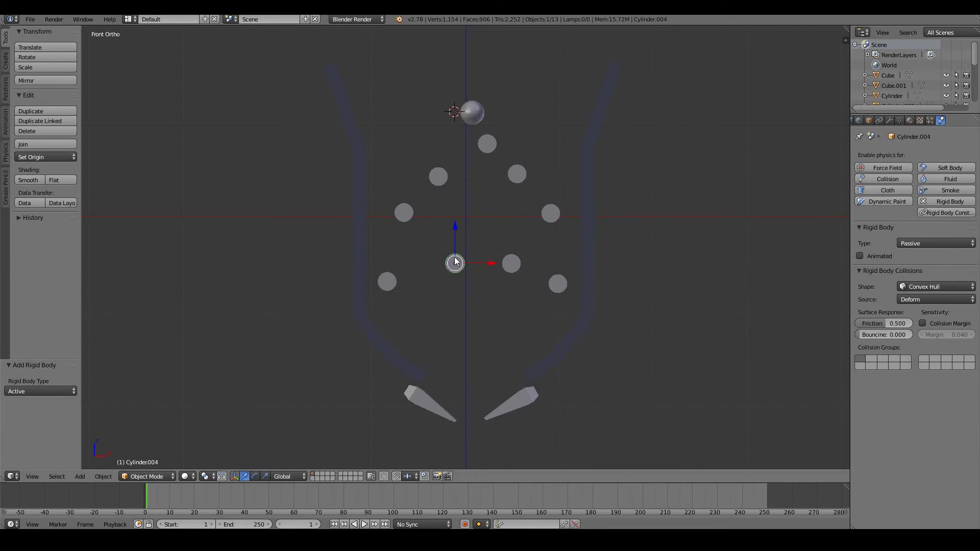
Select the remaining pegs, including the top peg and the one right of centre.
right_click(404, 212)
right_click(517, 174)
right_click(487, 143)
middle_click_drag(496, 308, 530, 291)
right_click(511, 263)
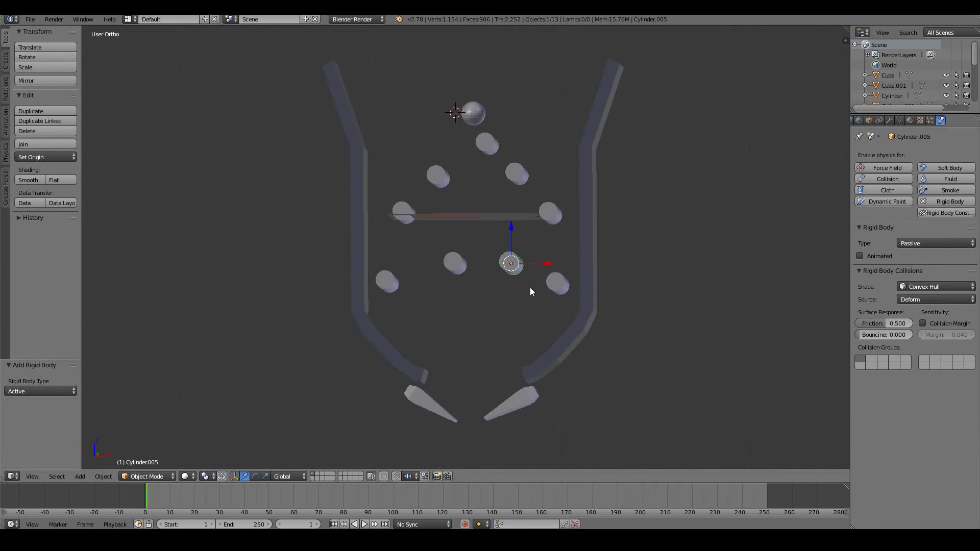
key("KP_1")
key("alt+a")
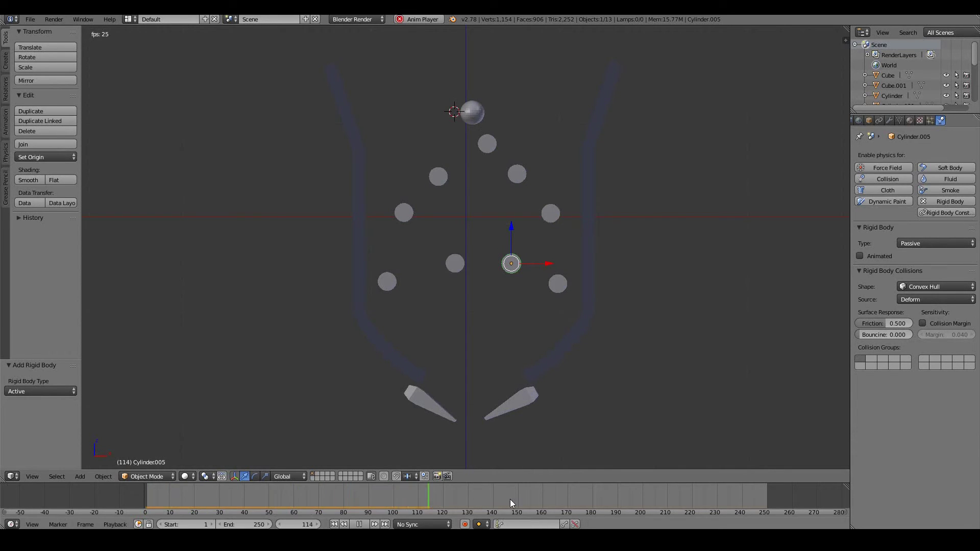
key("Escape")
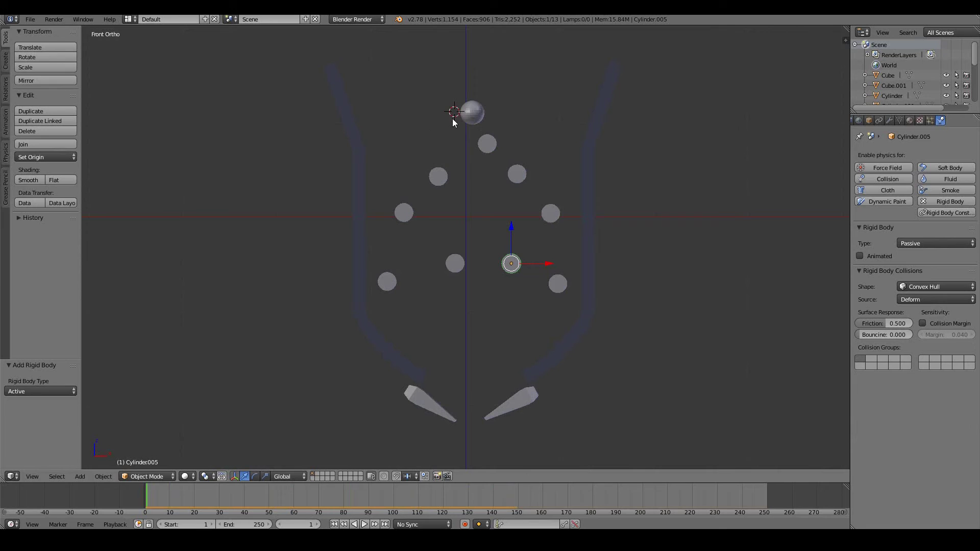
Resize the ball, lift it slightly above the top peg, and rescale it to 0.878.
right_click(473, 113)
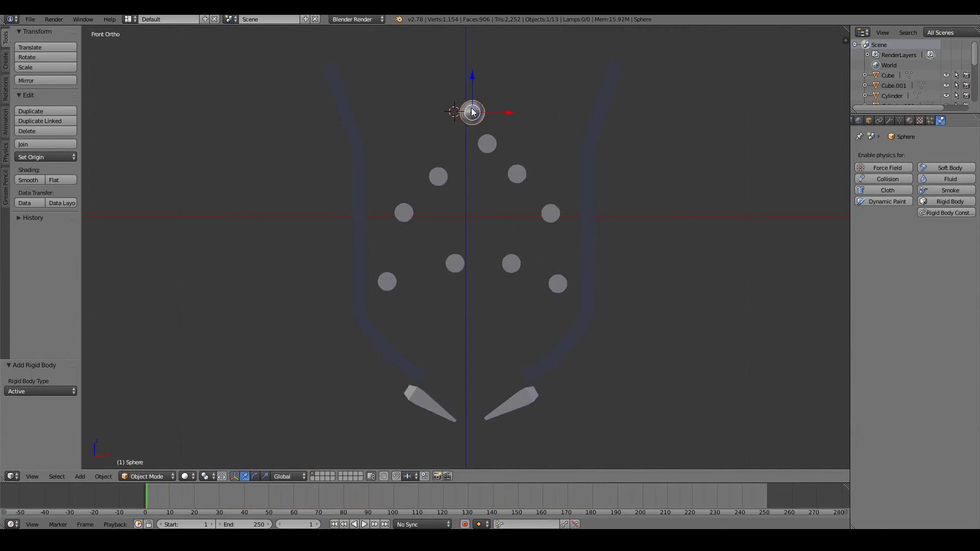
key("s")
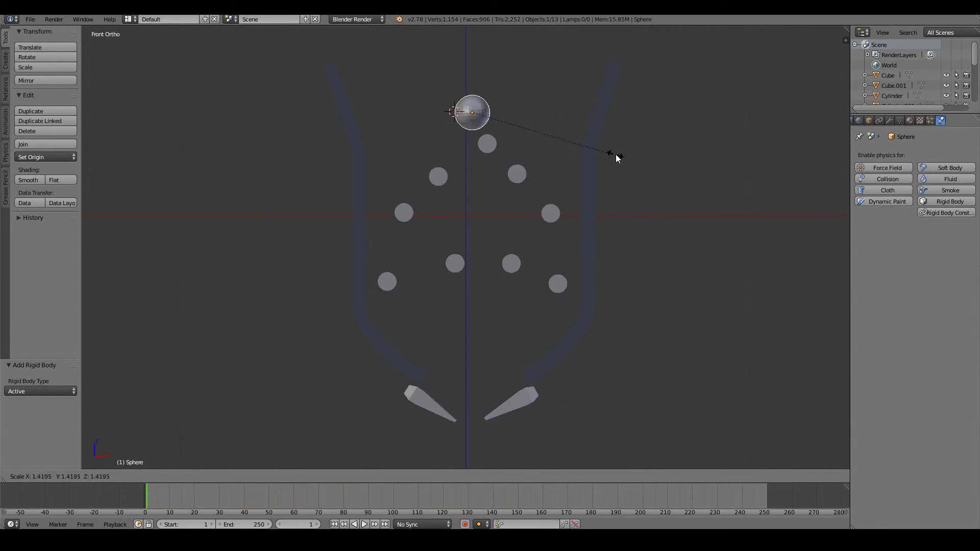
left_click(620, 155)
key("g")
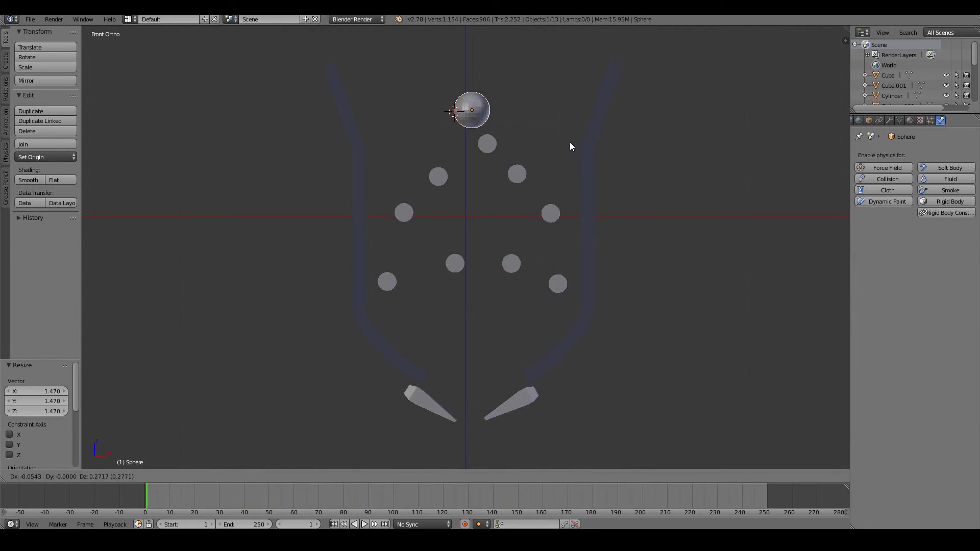
left_click(569, 140)
key("s")
left_click(556, 143)
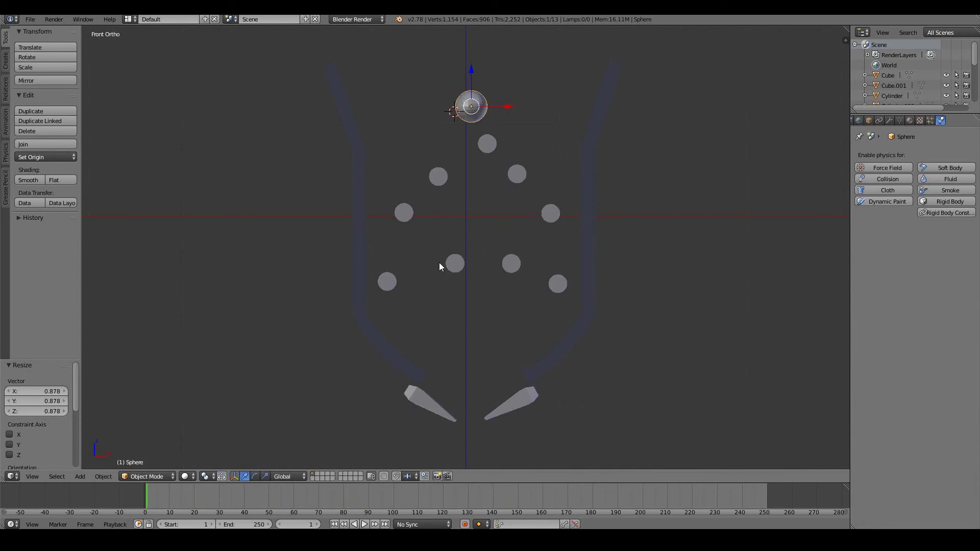
left_click(446, 216)
Add a cube, flatten it along Z and lengthen it into a bar.
key("shift+a")
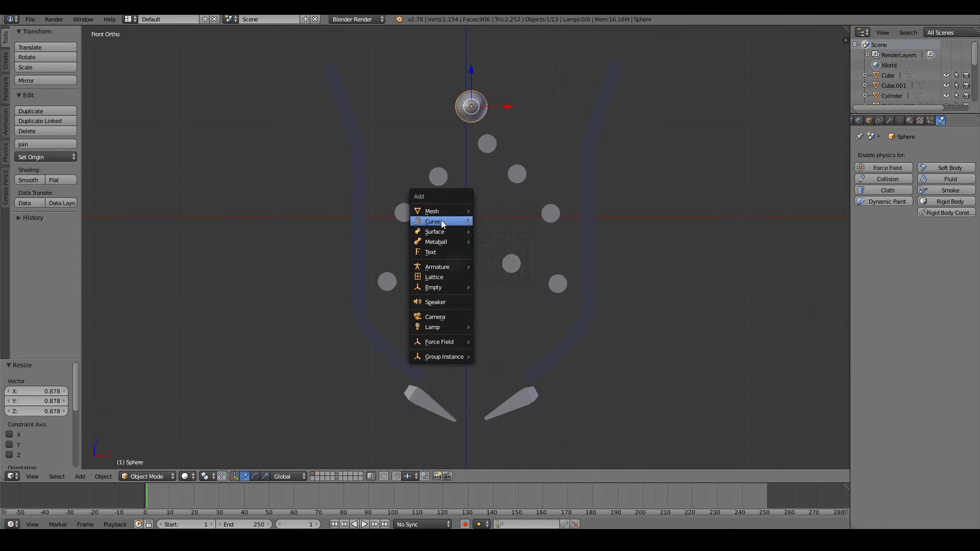
mouse_move(433, 212)
left_click(485, 222)
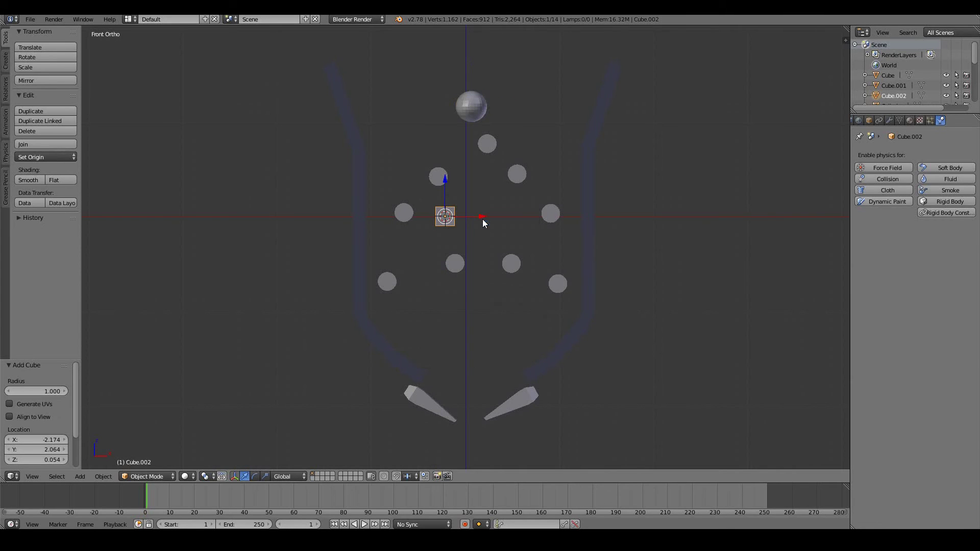
key("s")
key("z")
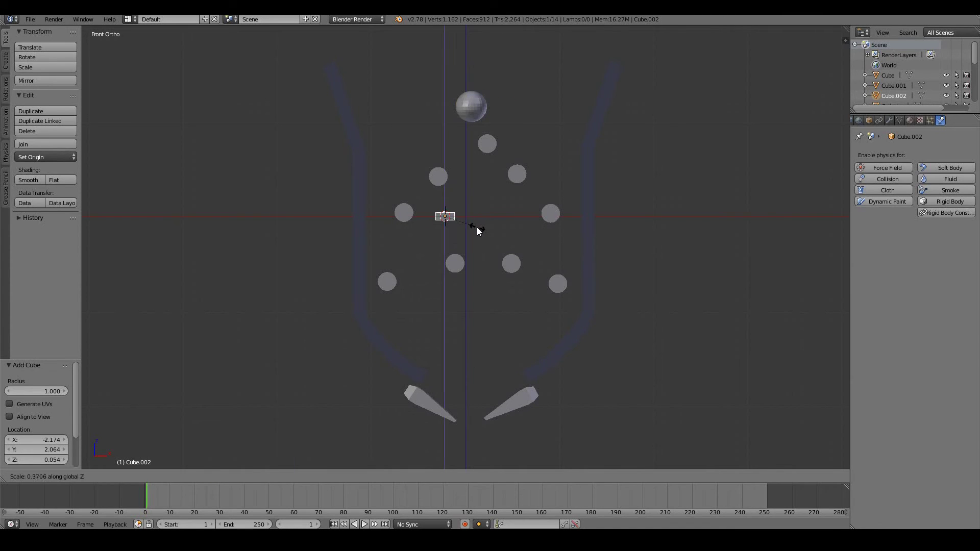
left_click(474, 230)
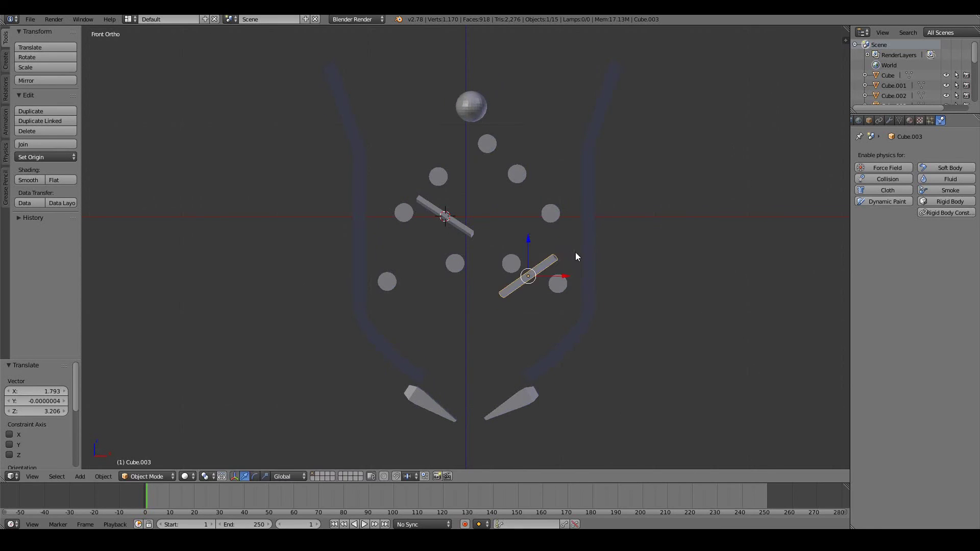
key("Tab")
key("s")
left_click(619, 289)
Duplicate a peg and place the copy below the lower bar.
key("Tab")
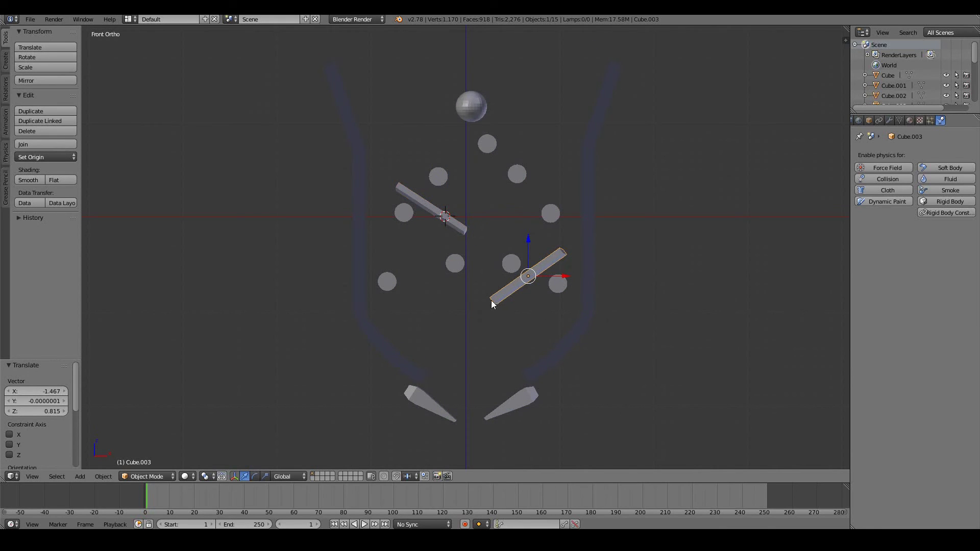
right_click(557, 285)
key("shift+d")
left_click(510, 308)
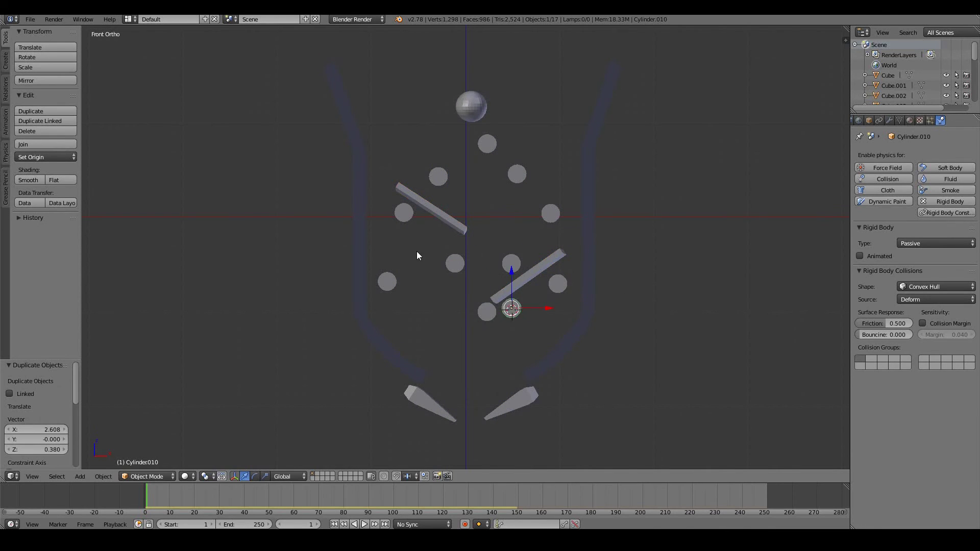
Give the upper-left bar a Passive rigid body.
right_click(432, 211)
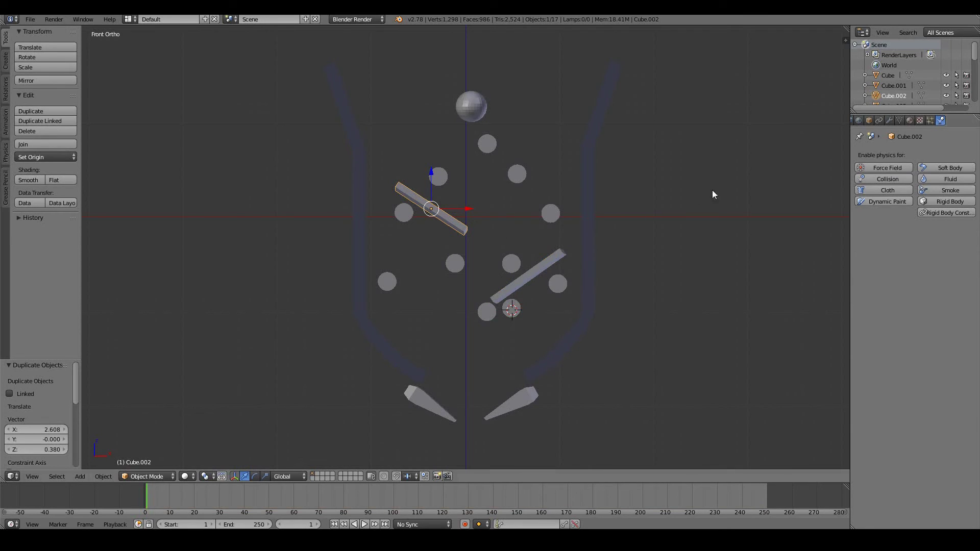
left_click(943, 201)
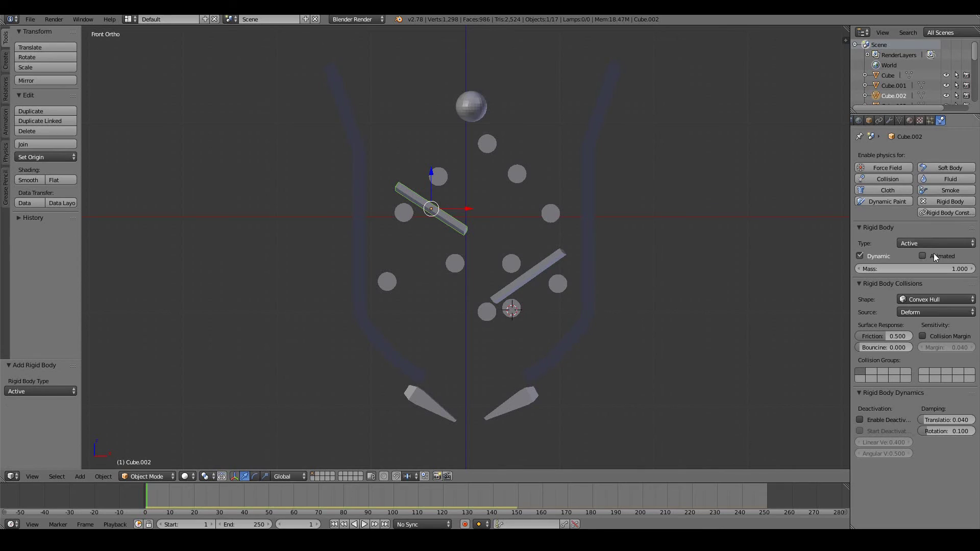
left_click(932, 243)
left_click(926, 220)
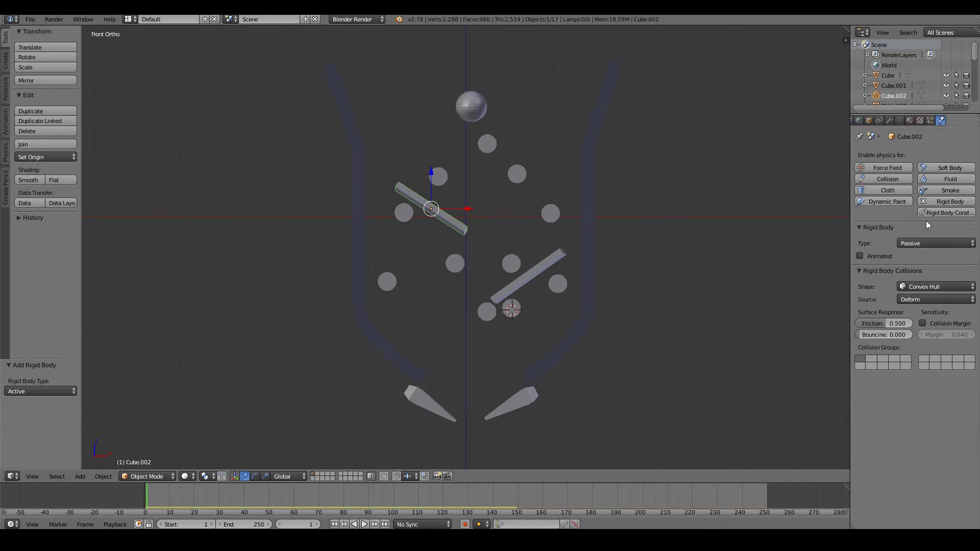
right_click(547, 265)
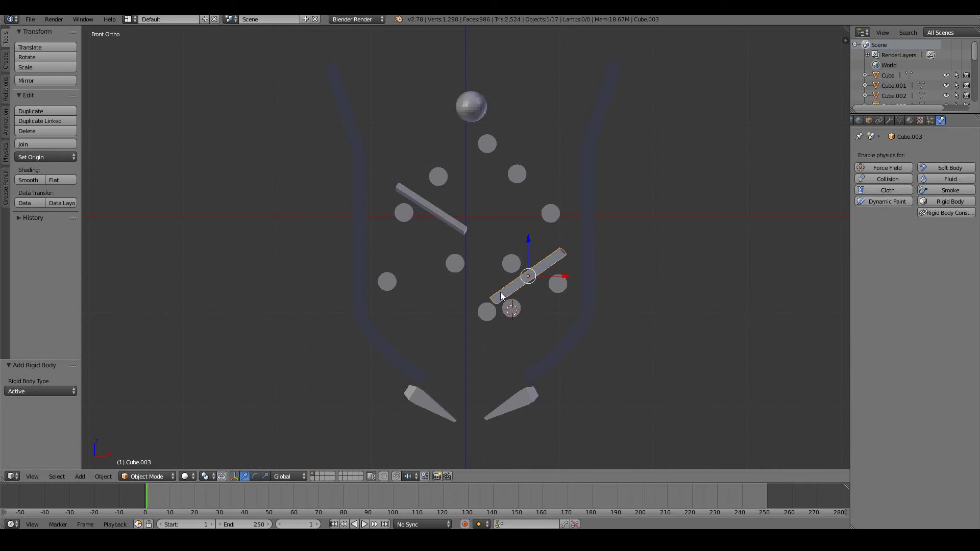
right_click(475, 105)
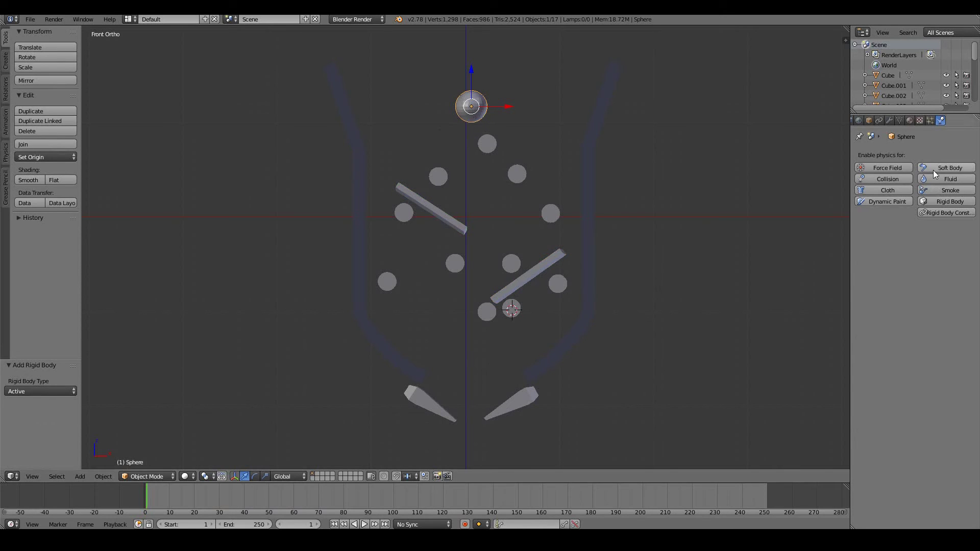
Give the ball an Active rigid body, play the fall, and reset to frame 1.
left_click(942, 201)
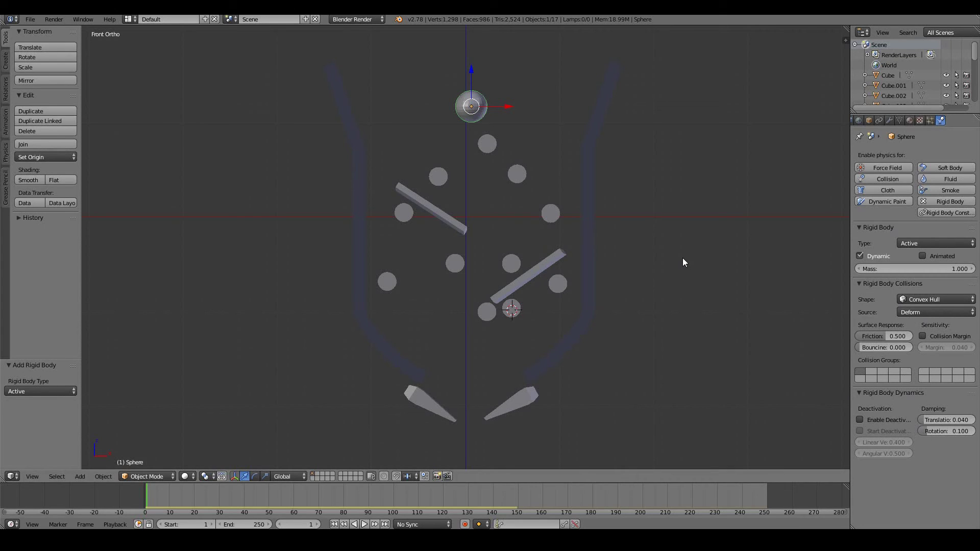
key("alt+a")
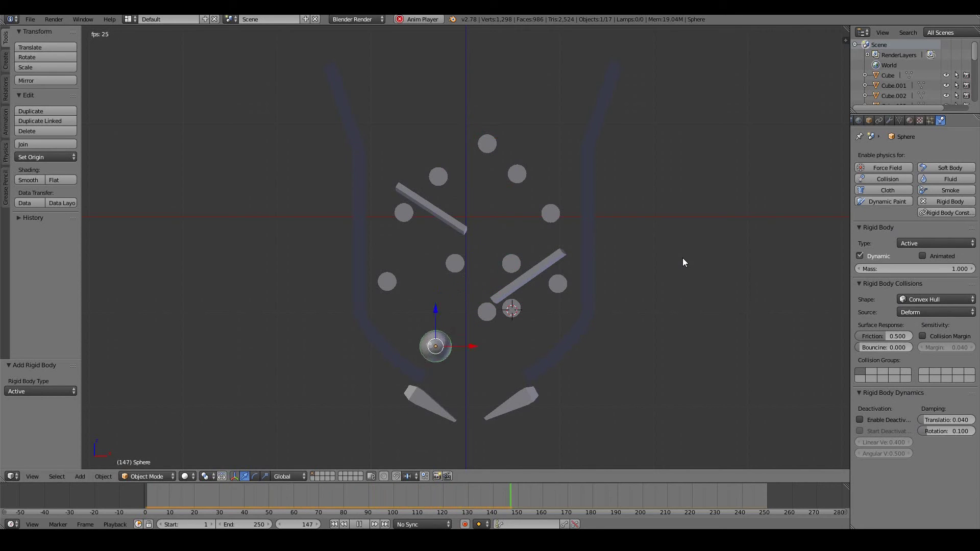
key("Escape")
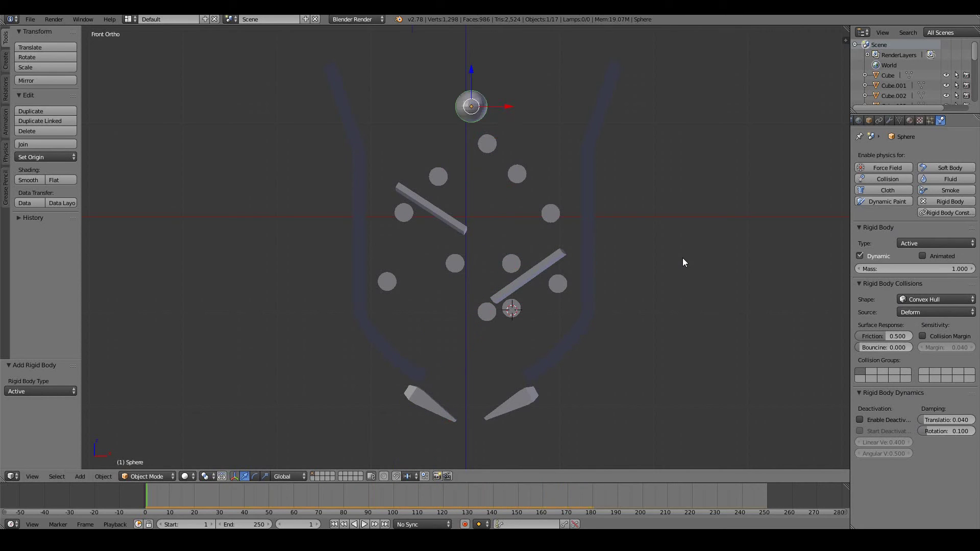
Set the walls' collision shape to Mesh, replay the fall, and inspect the walls mesh.
right_click(395, 367)
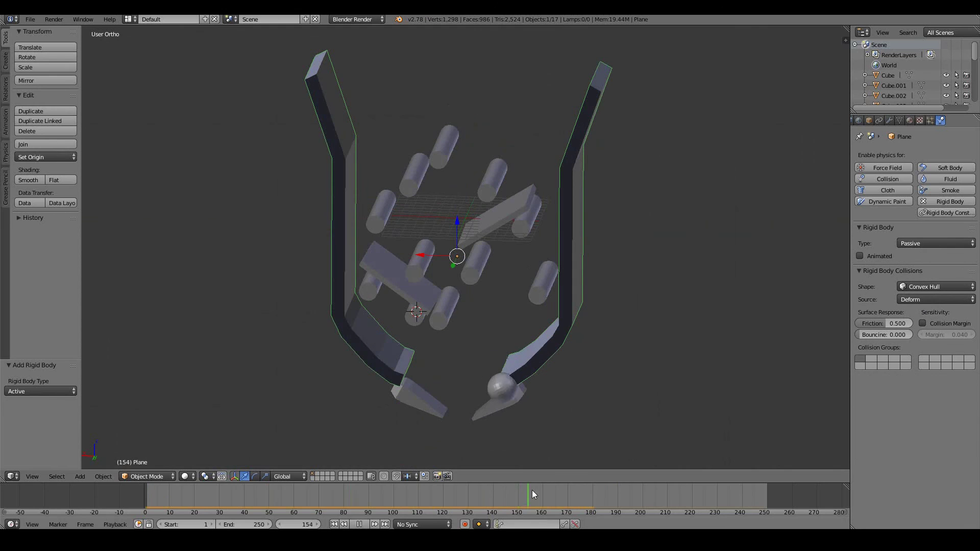
left_click_drag(532, 490, 522, 490)
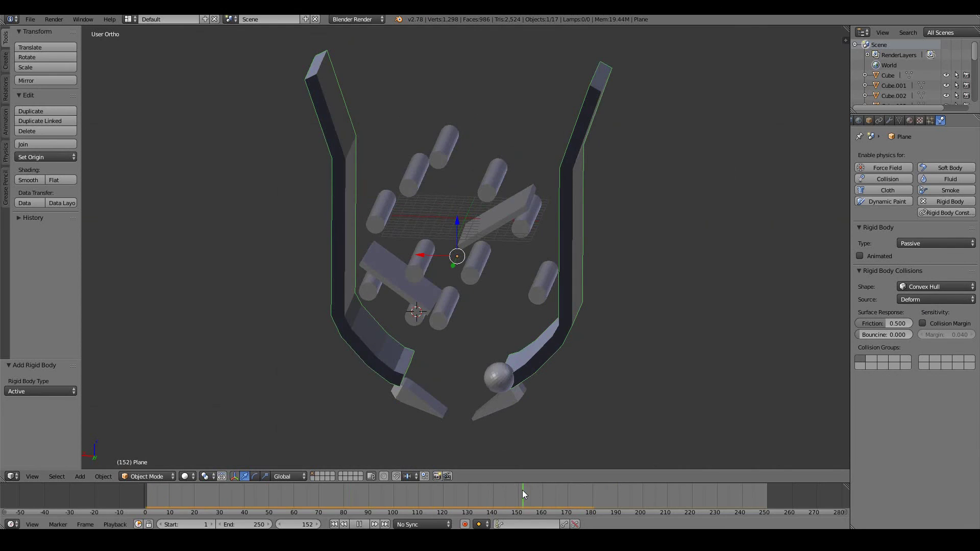
middle_click_drag(528, 436, 532, 406)
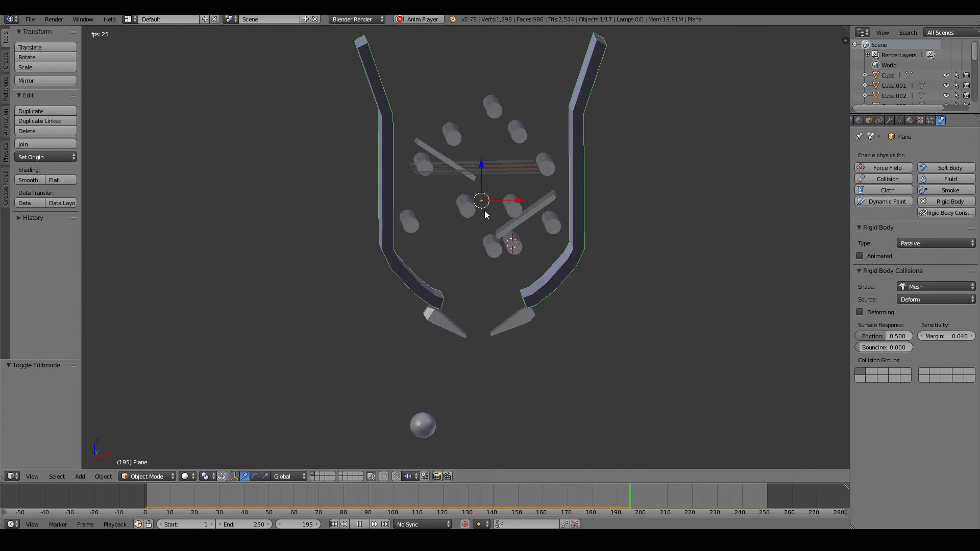
key("Escape")
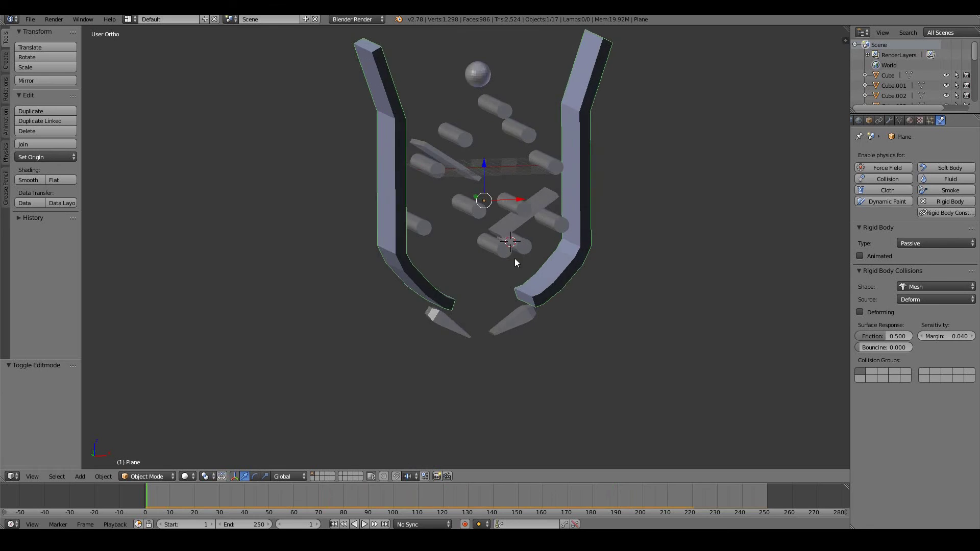
key("Tab")
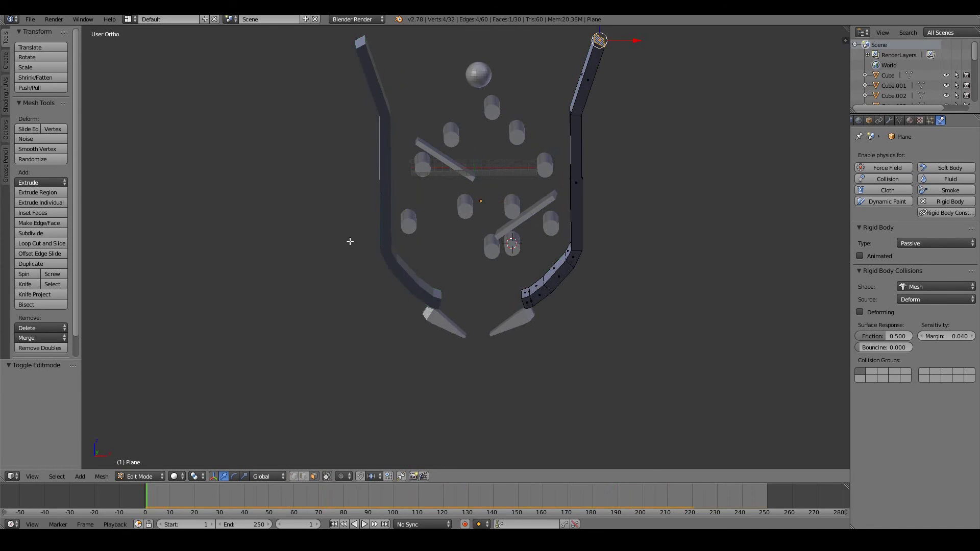
middle_click_drag(398, 227, 608, 179)
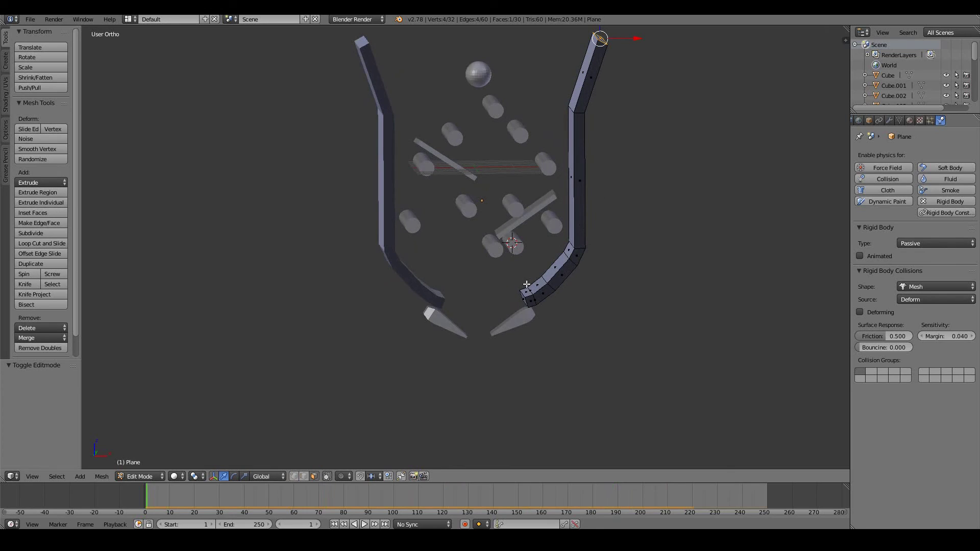
key("Tab")
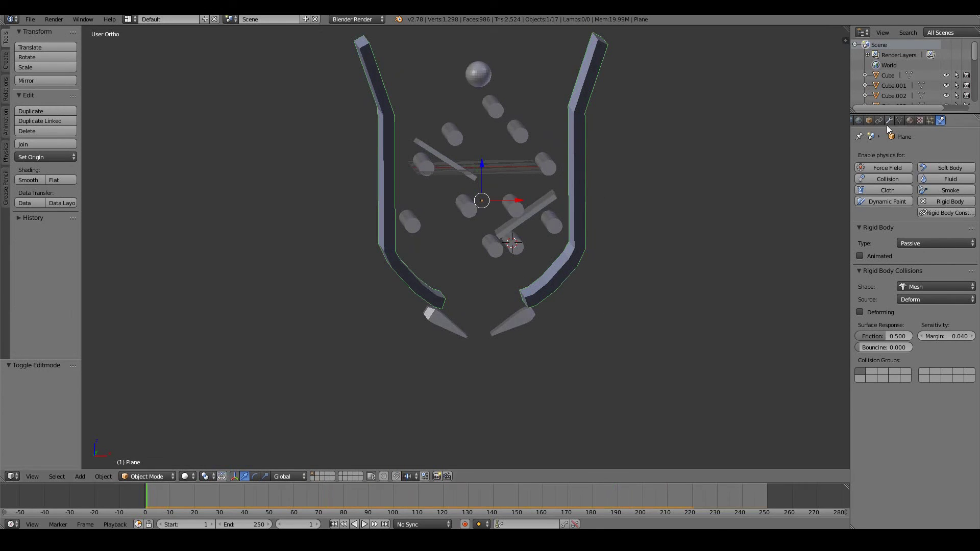
Apply the walls' Mirror modifier, check the mesh in Edit Mode, and replay the simulation.
key("Tab")
key("Tab")
left_click(891, 120)
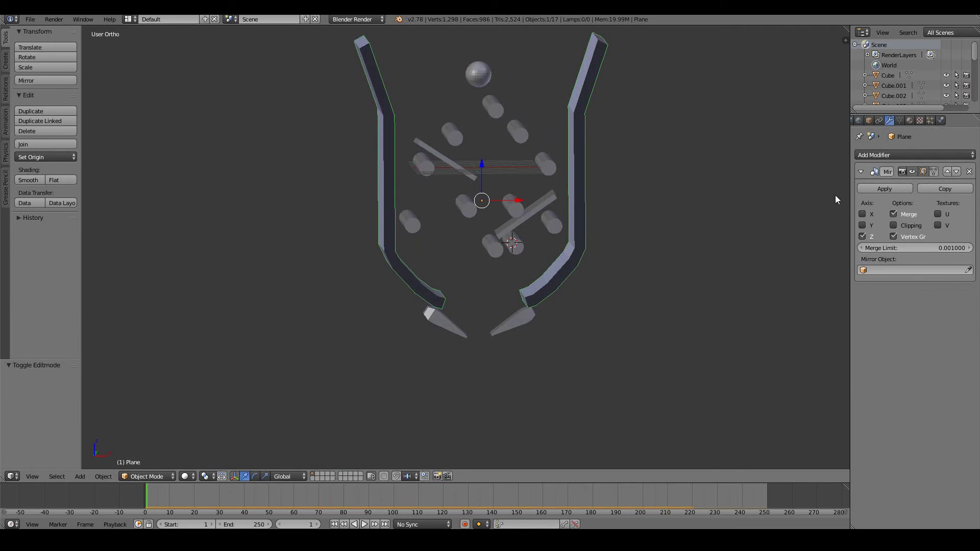
left_click(890, 188)
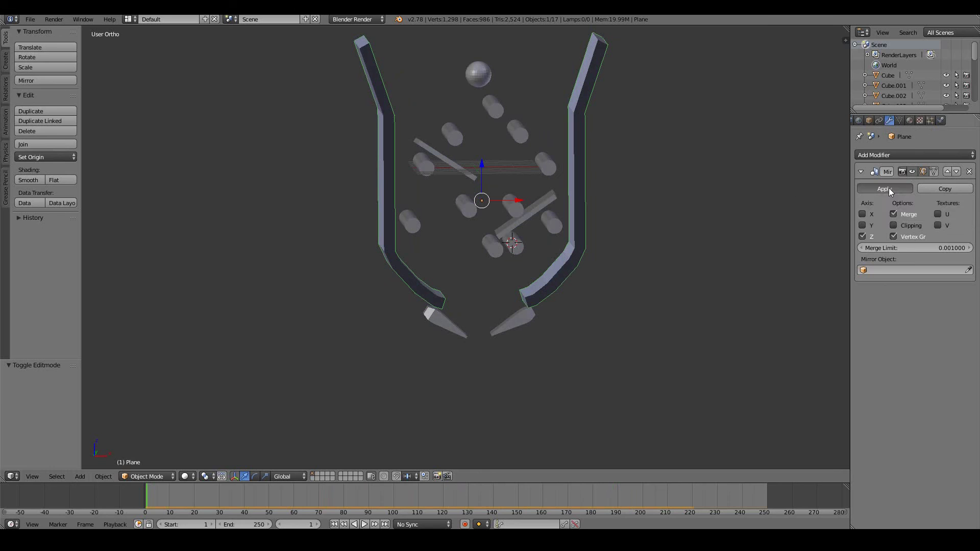
key("Tab")
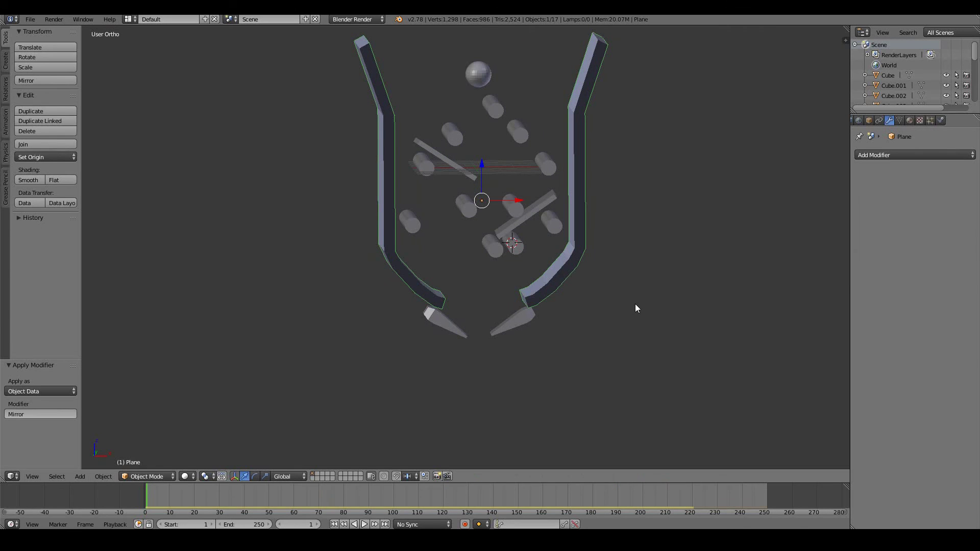
mouse_move(666, 278)
middle_mouse_down()
mouse_move(706, 273)
mouse_move(620, 280)
mouse_move(648, 278)
middle_mouse_up()
key("Tab")
key("alt+a")
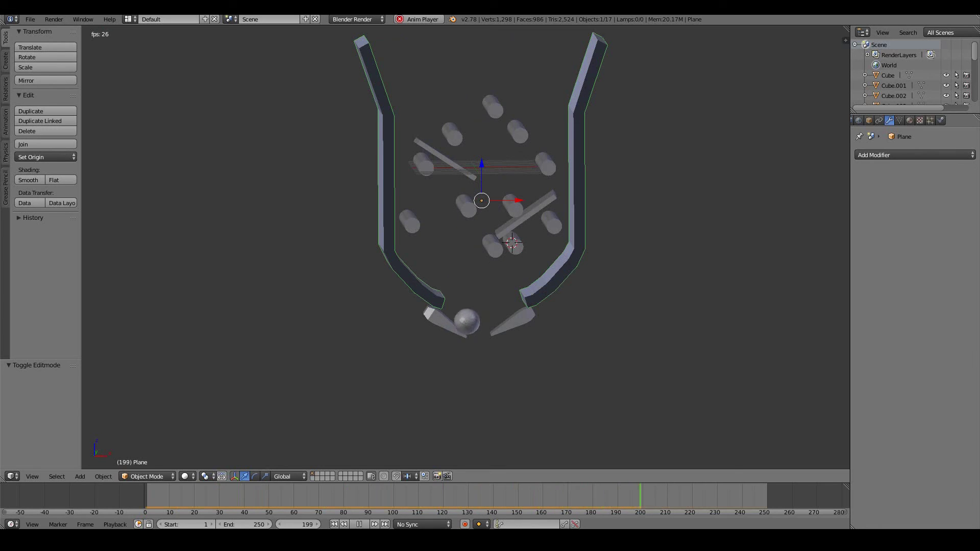
Inspect the board in orthographic top view and scrub to where the ball reaches the flippers.
middle_click_drag(580, 331, 545, 352)
key("grave")
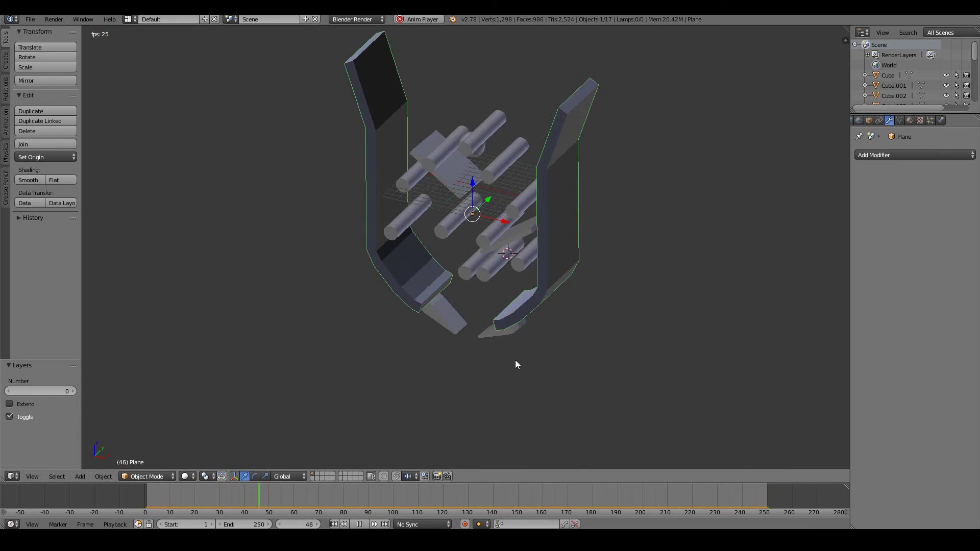
middle_click_drag(516, 360, 519, 360)
key("KP_7")
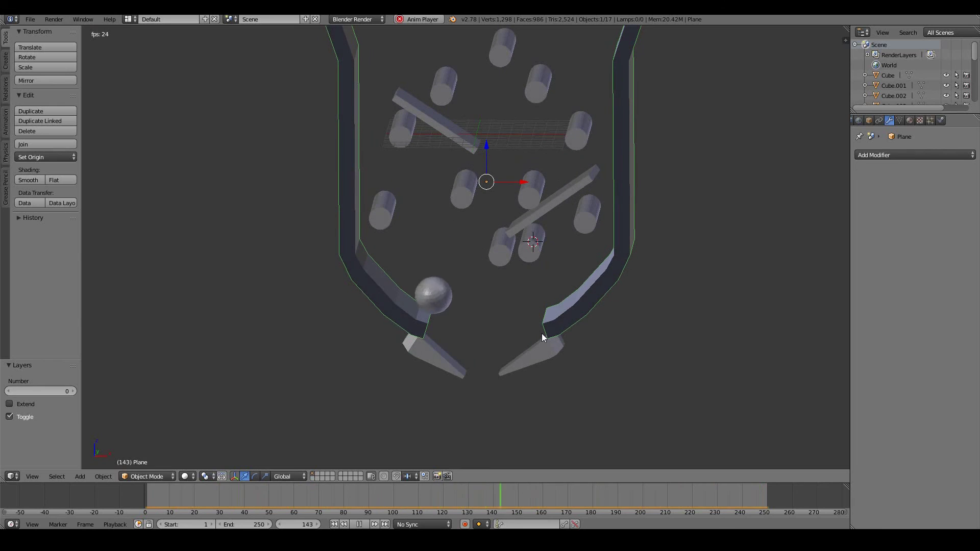
key("KP_5")
middle_click_drag(541, 323, 594, 333)
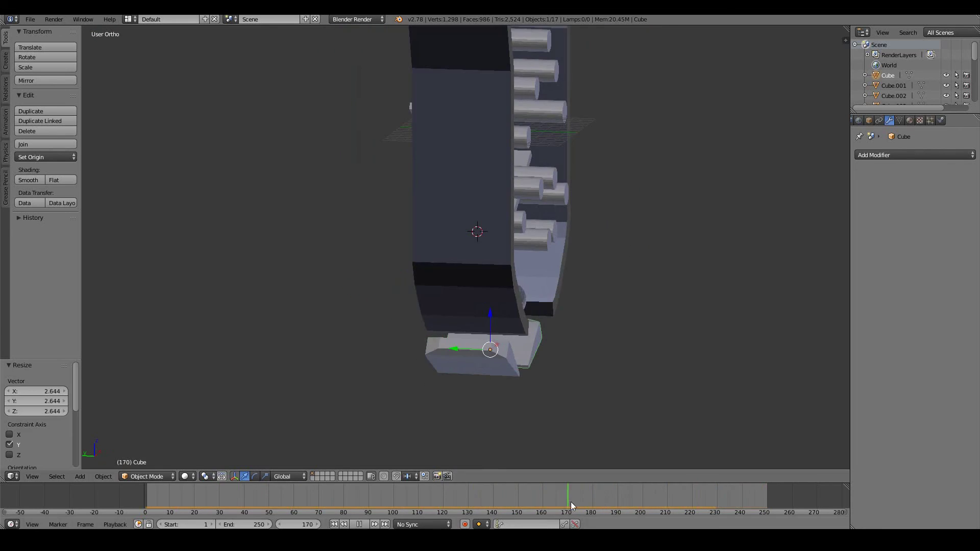
left_click_drag(571, 501, 618, 498)
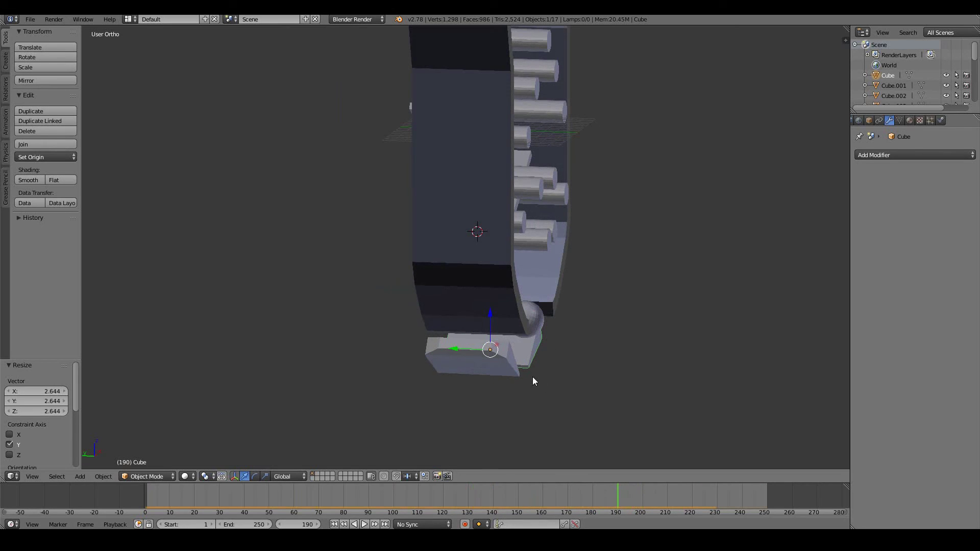
Scale both flippers 2.033 along Y, then replay the simulation from frame 1 in front view.
middle_click_drag(533, 377, 508, 357)
right_click(516, 364, "shift")
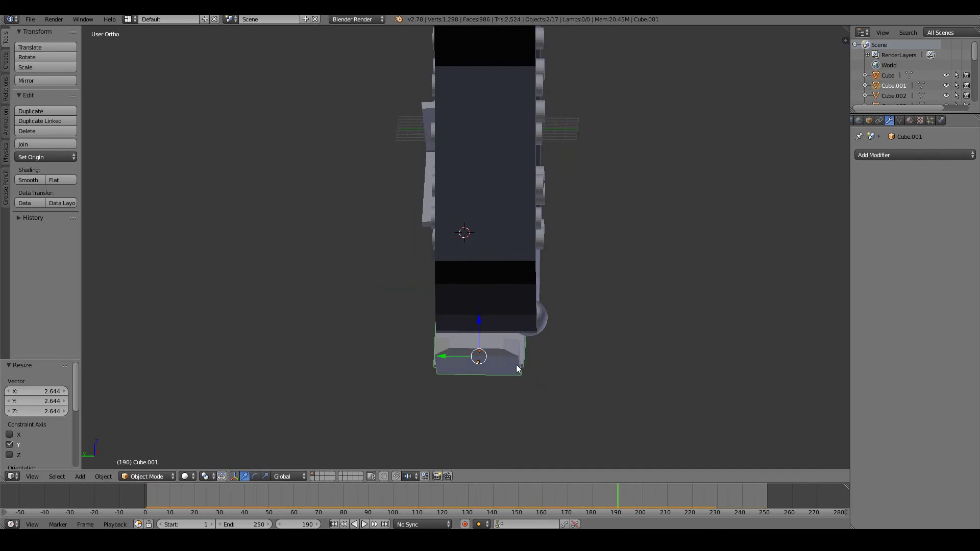
key("s")
key("y")
left_click(657, 383)
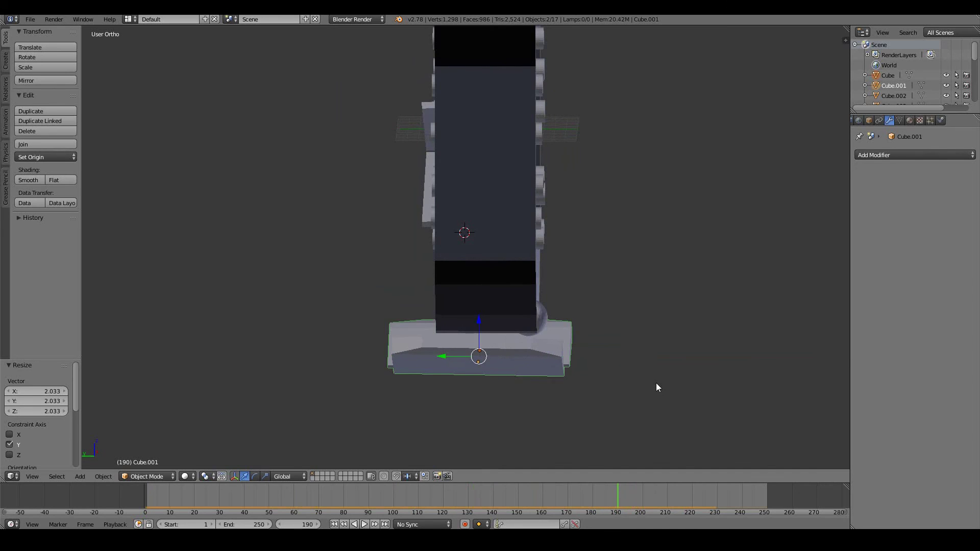
key("KP_1")
key("shift+Left")
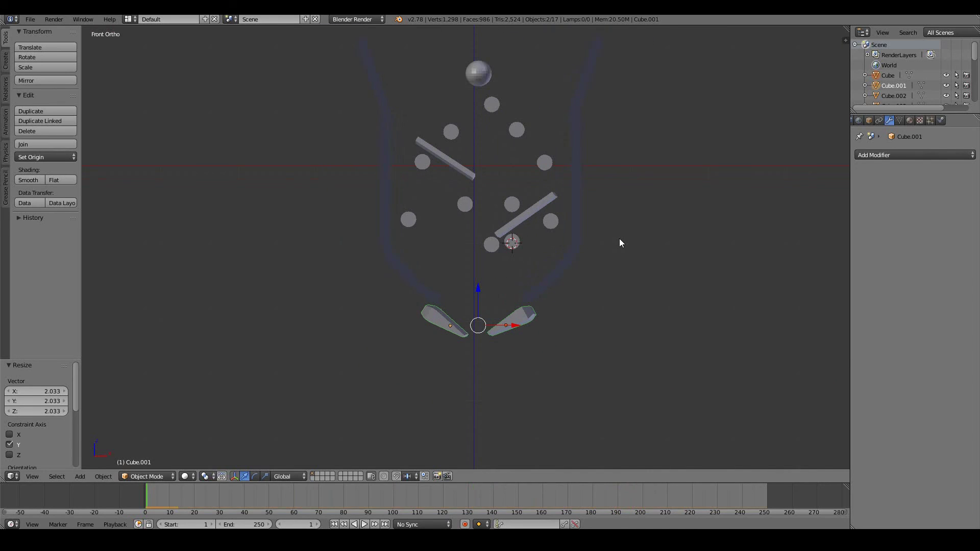
key("alt+a")
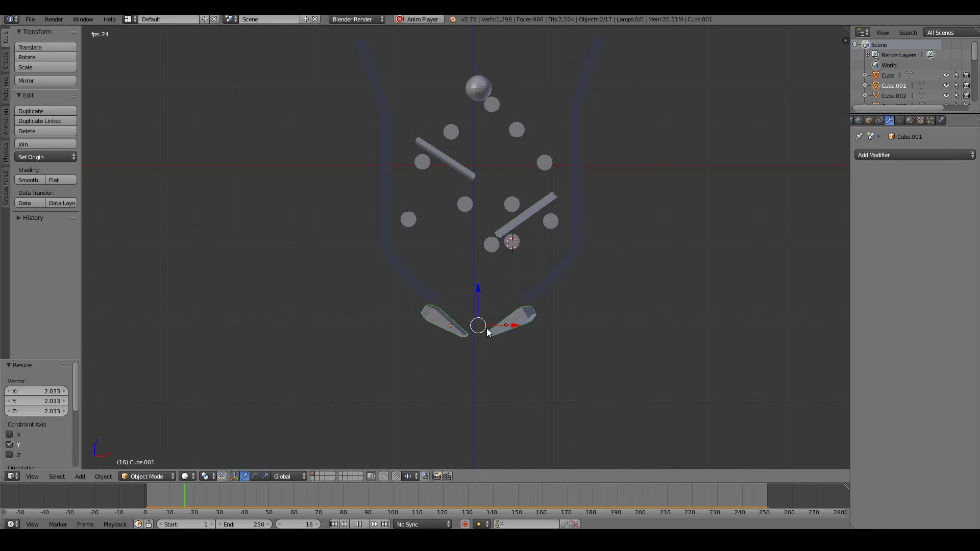
Select the walls, then deselect everything in the scene.
right_click(583, 245)
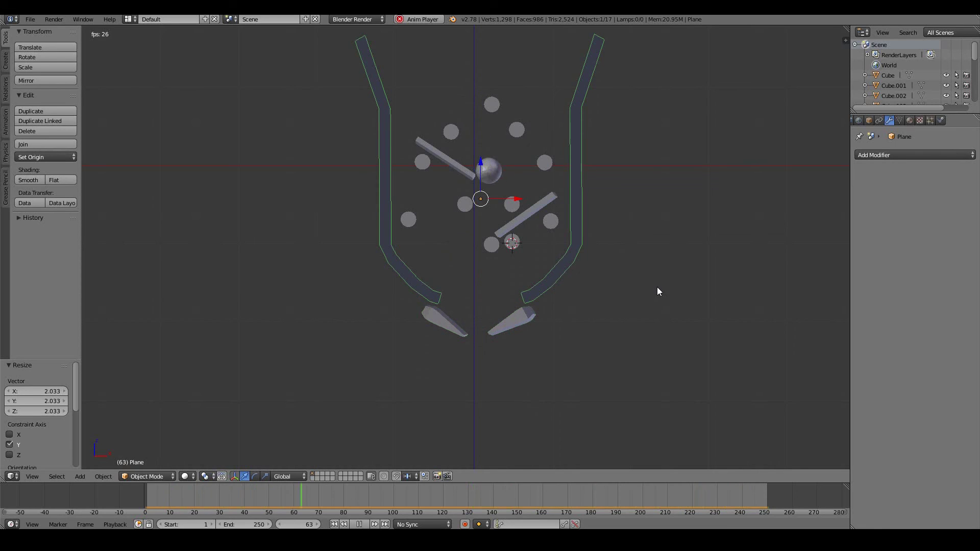
key("a")
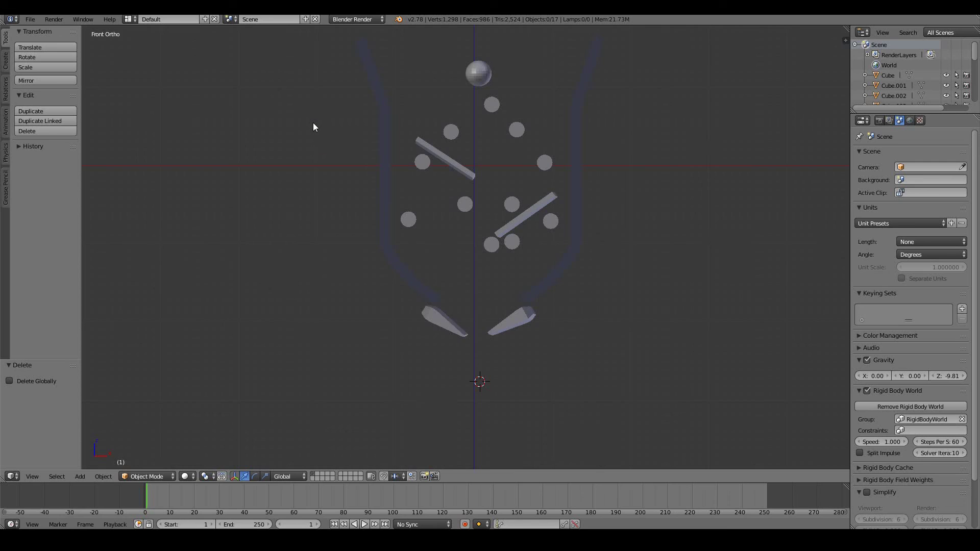
middle_click_drag(313, 123, 357, 145)
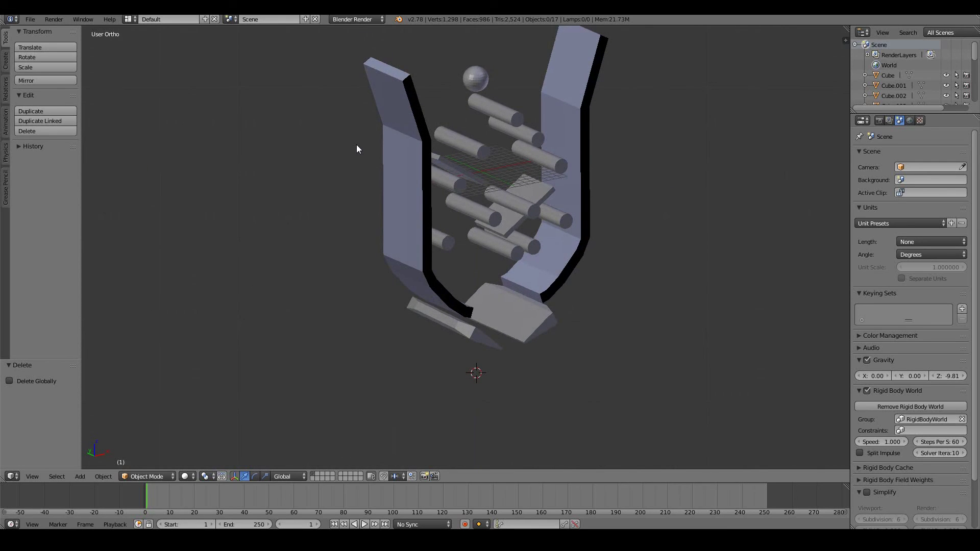
middle_click_drag(575, 262, 402, 210)
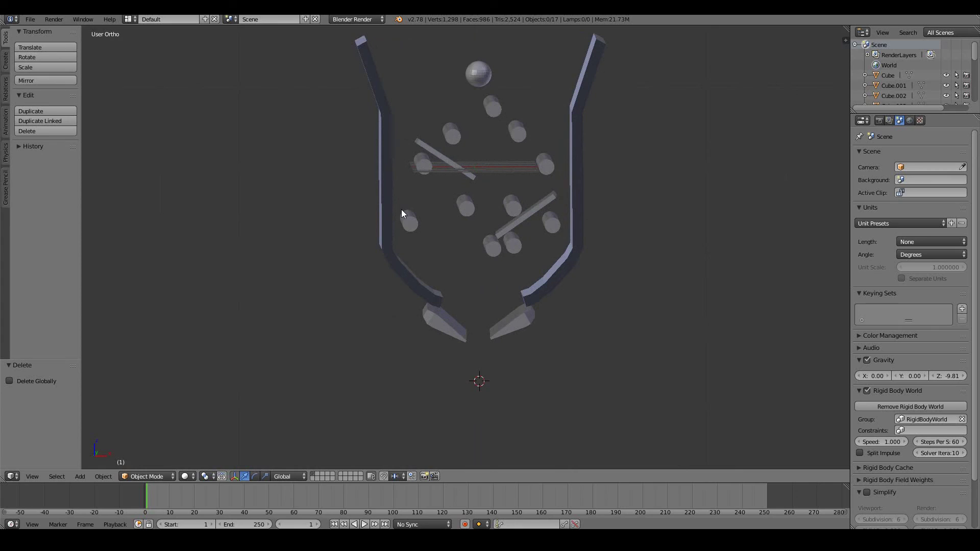